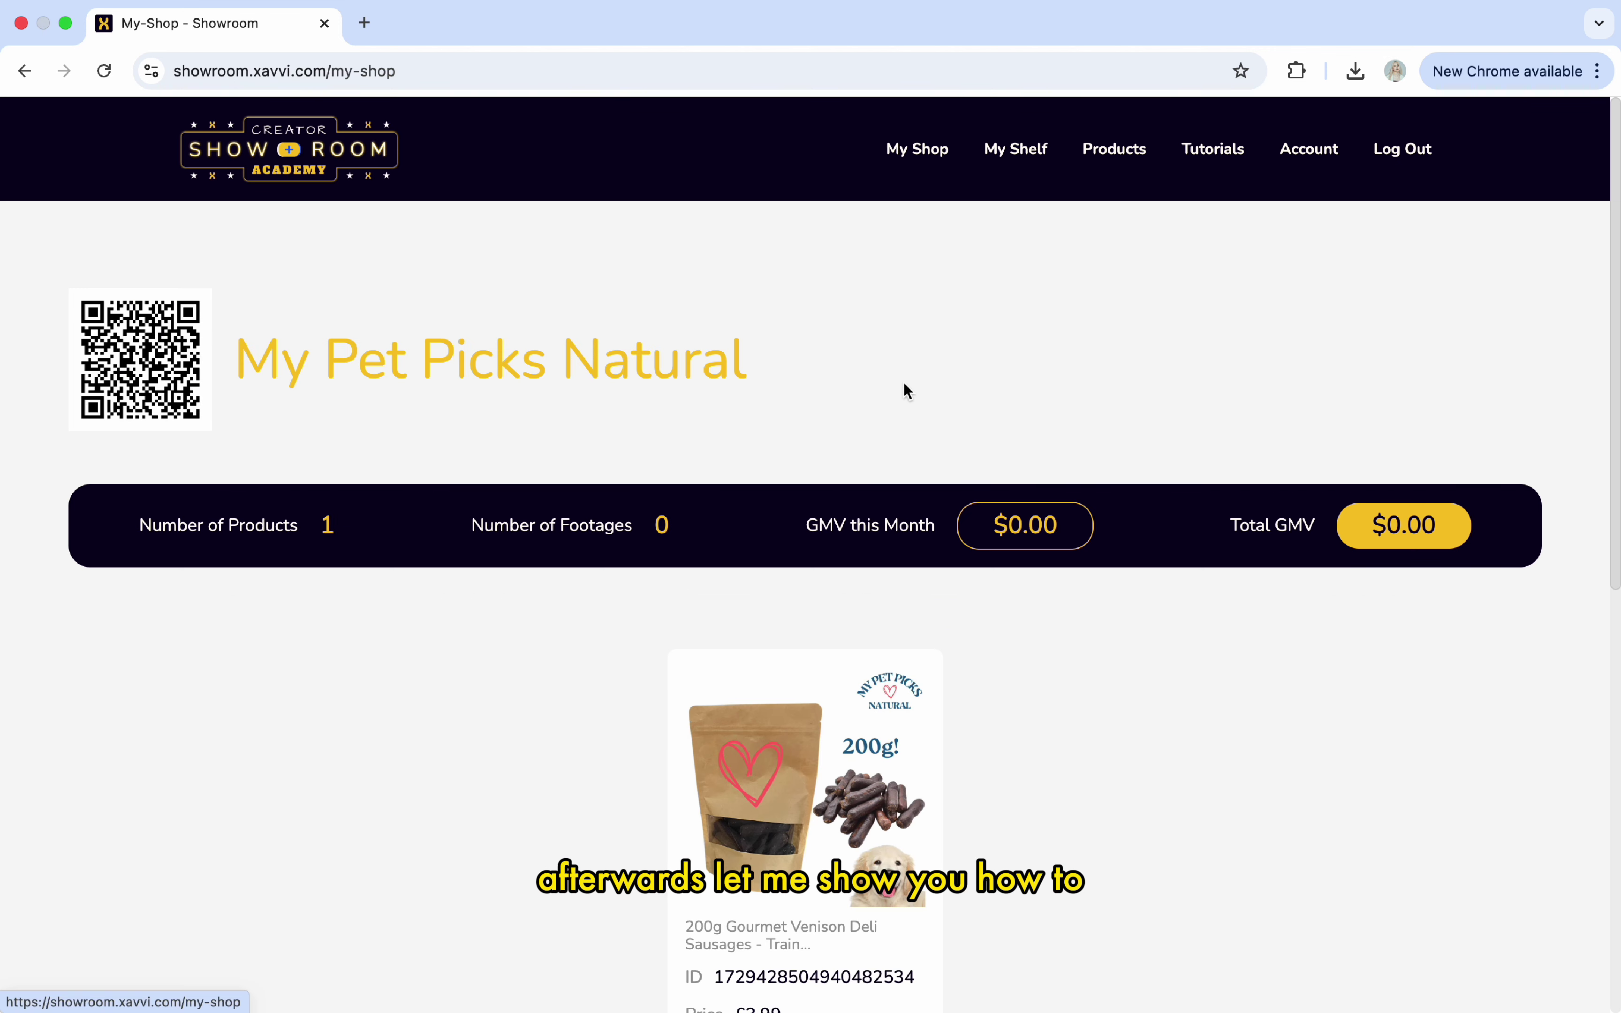
Step: In the TikTok Shop Affiliate Center, search the agency initiated campaigns for "Xavvi"
{"action": "scroll", "coordinate": [892, 606], "scroll_direction": "down", "scroll_amount": 5}
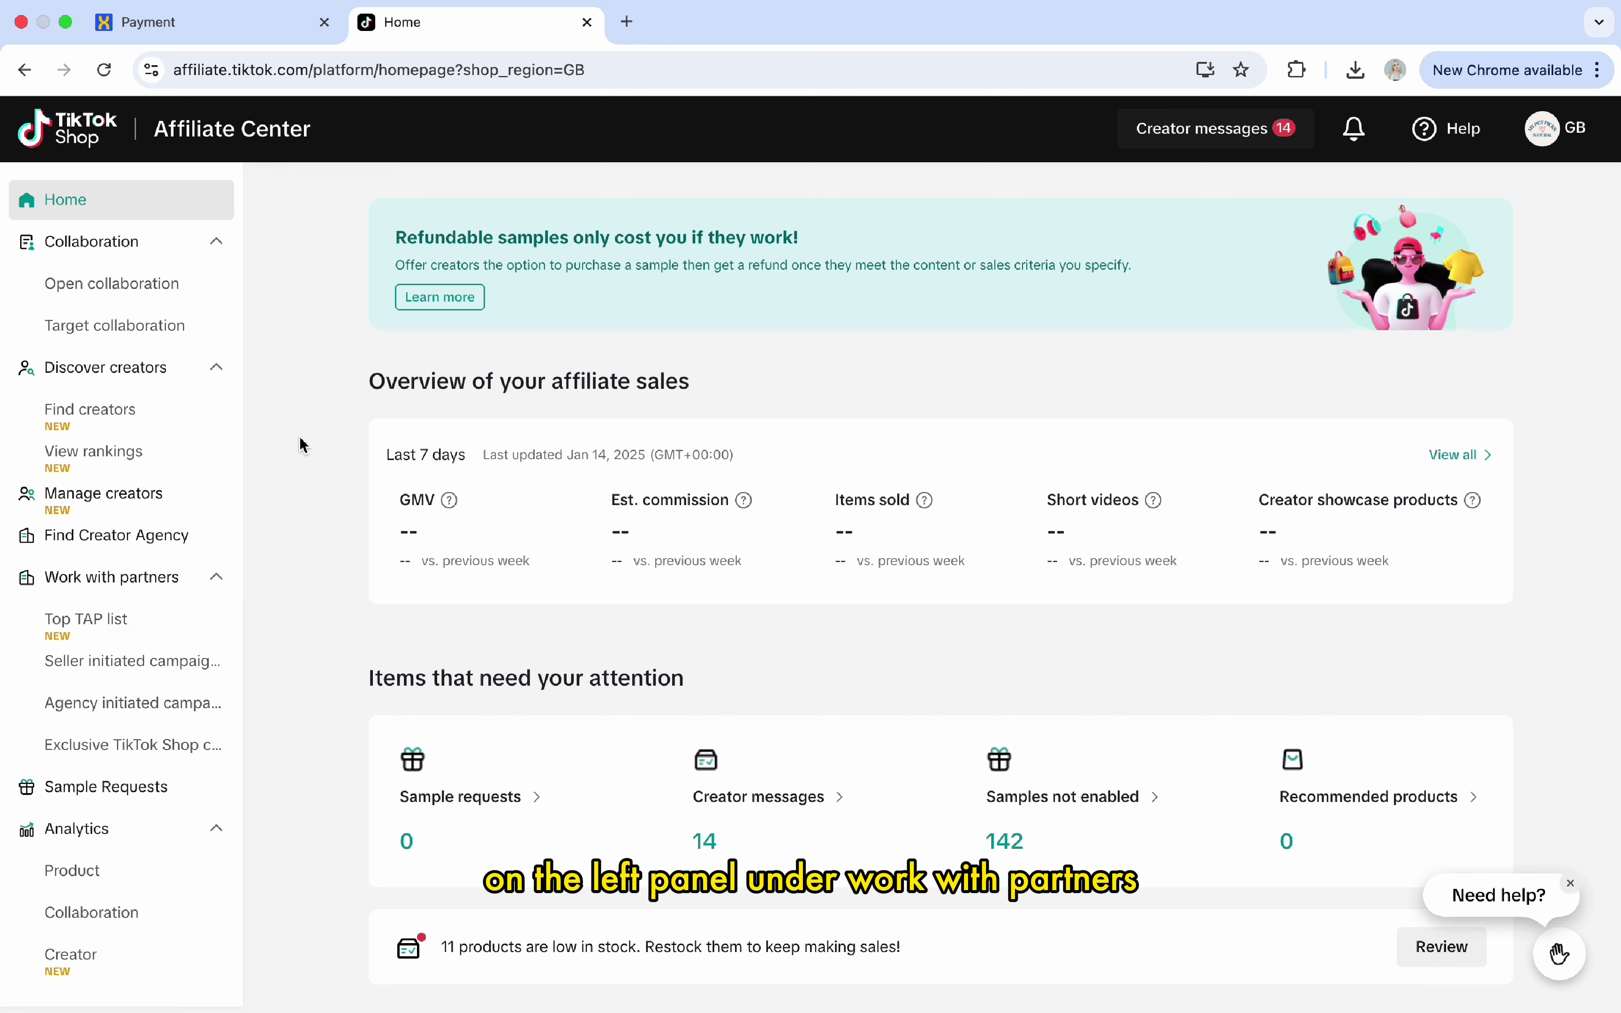
{"action": "left_click", "coordinate": [146, 722]}
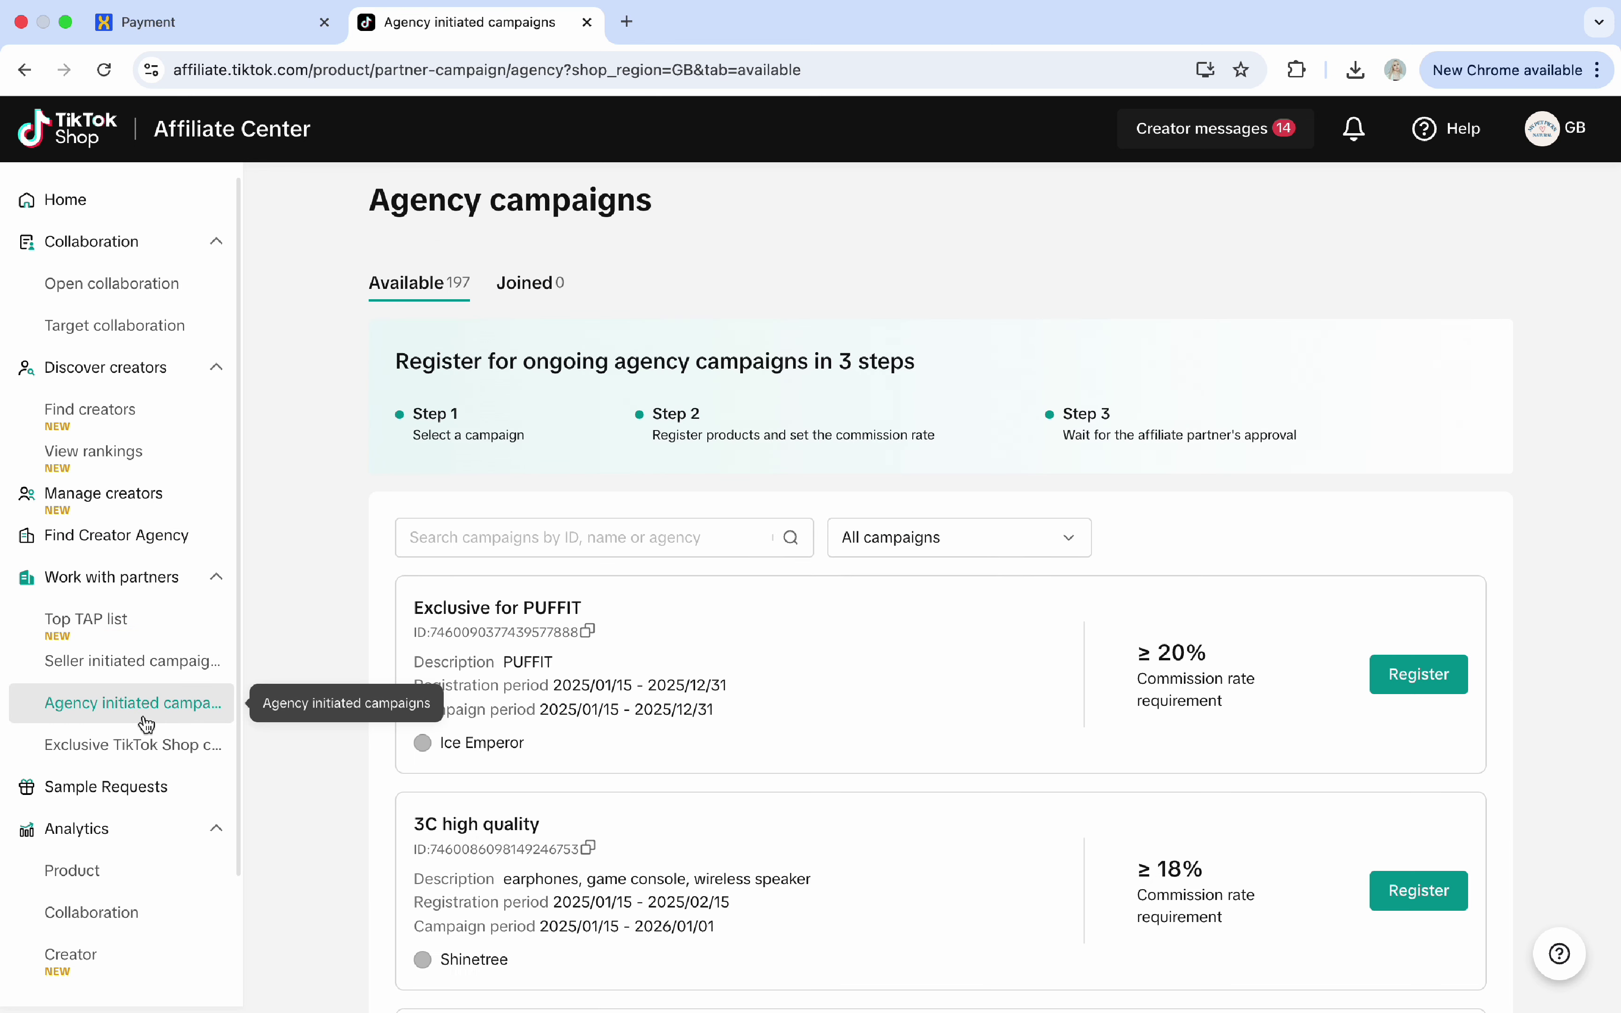
{"action": "left_click", "coordinate": [407, 549]}
{"action": "type", "text": "Xavvi"}
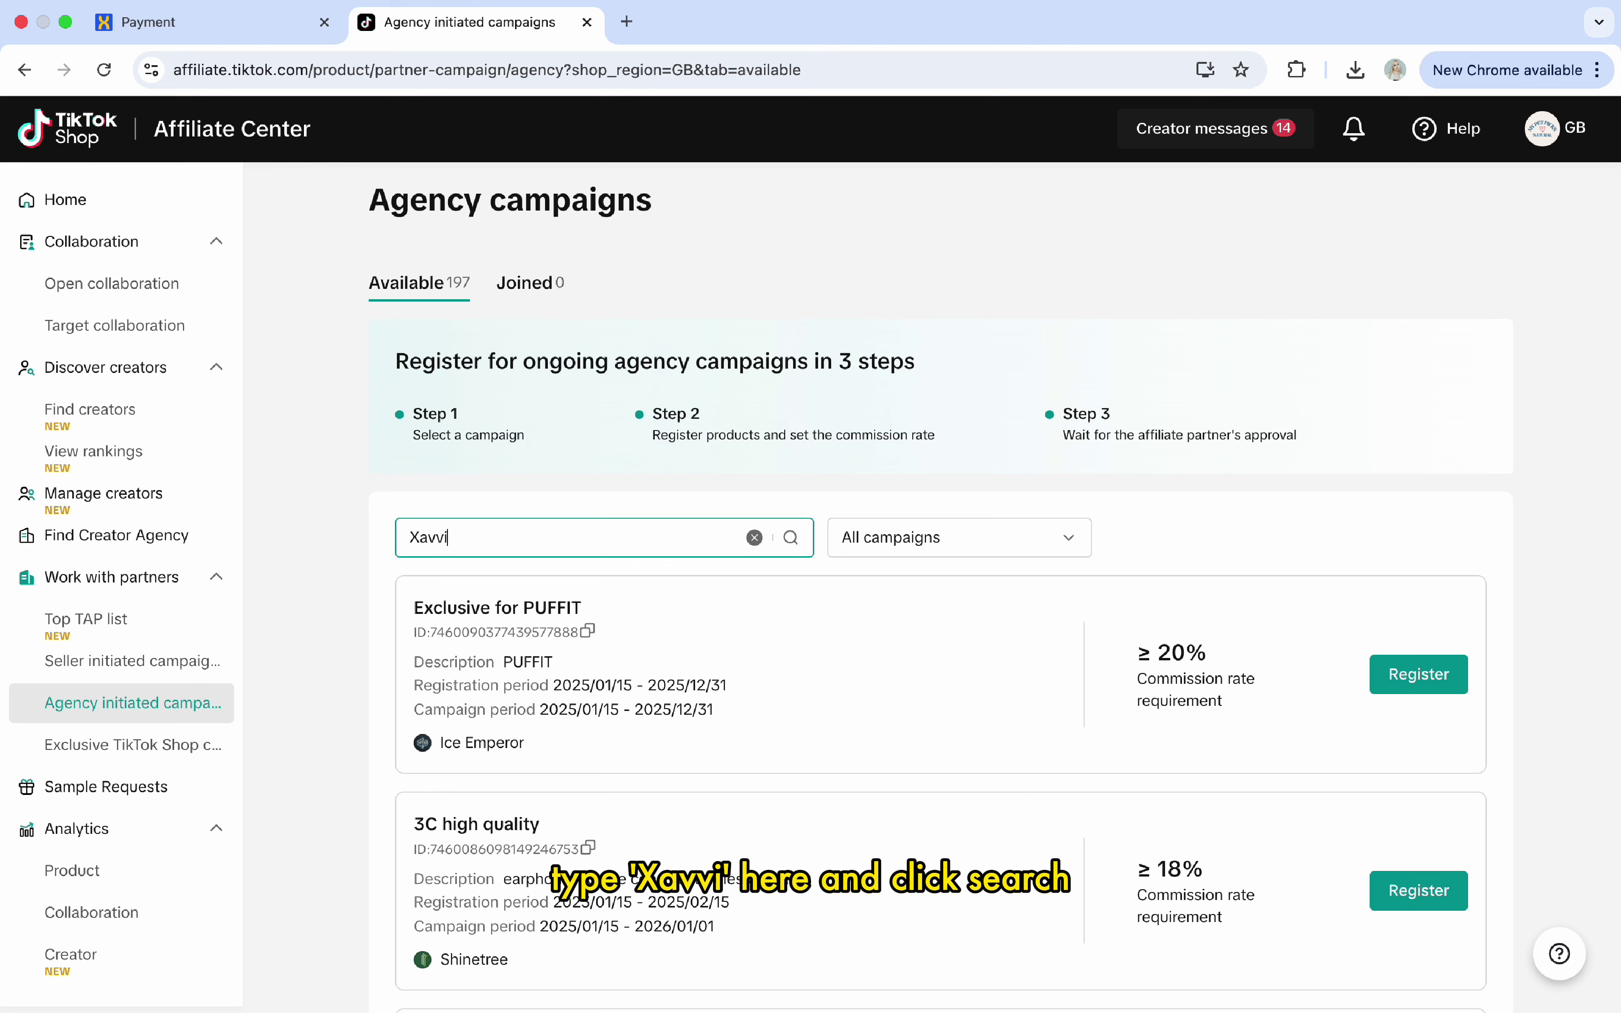
{"action": "left_click", "coordinate": [791, 543]}
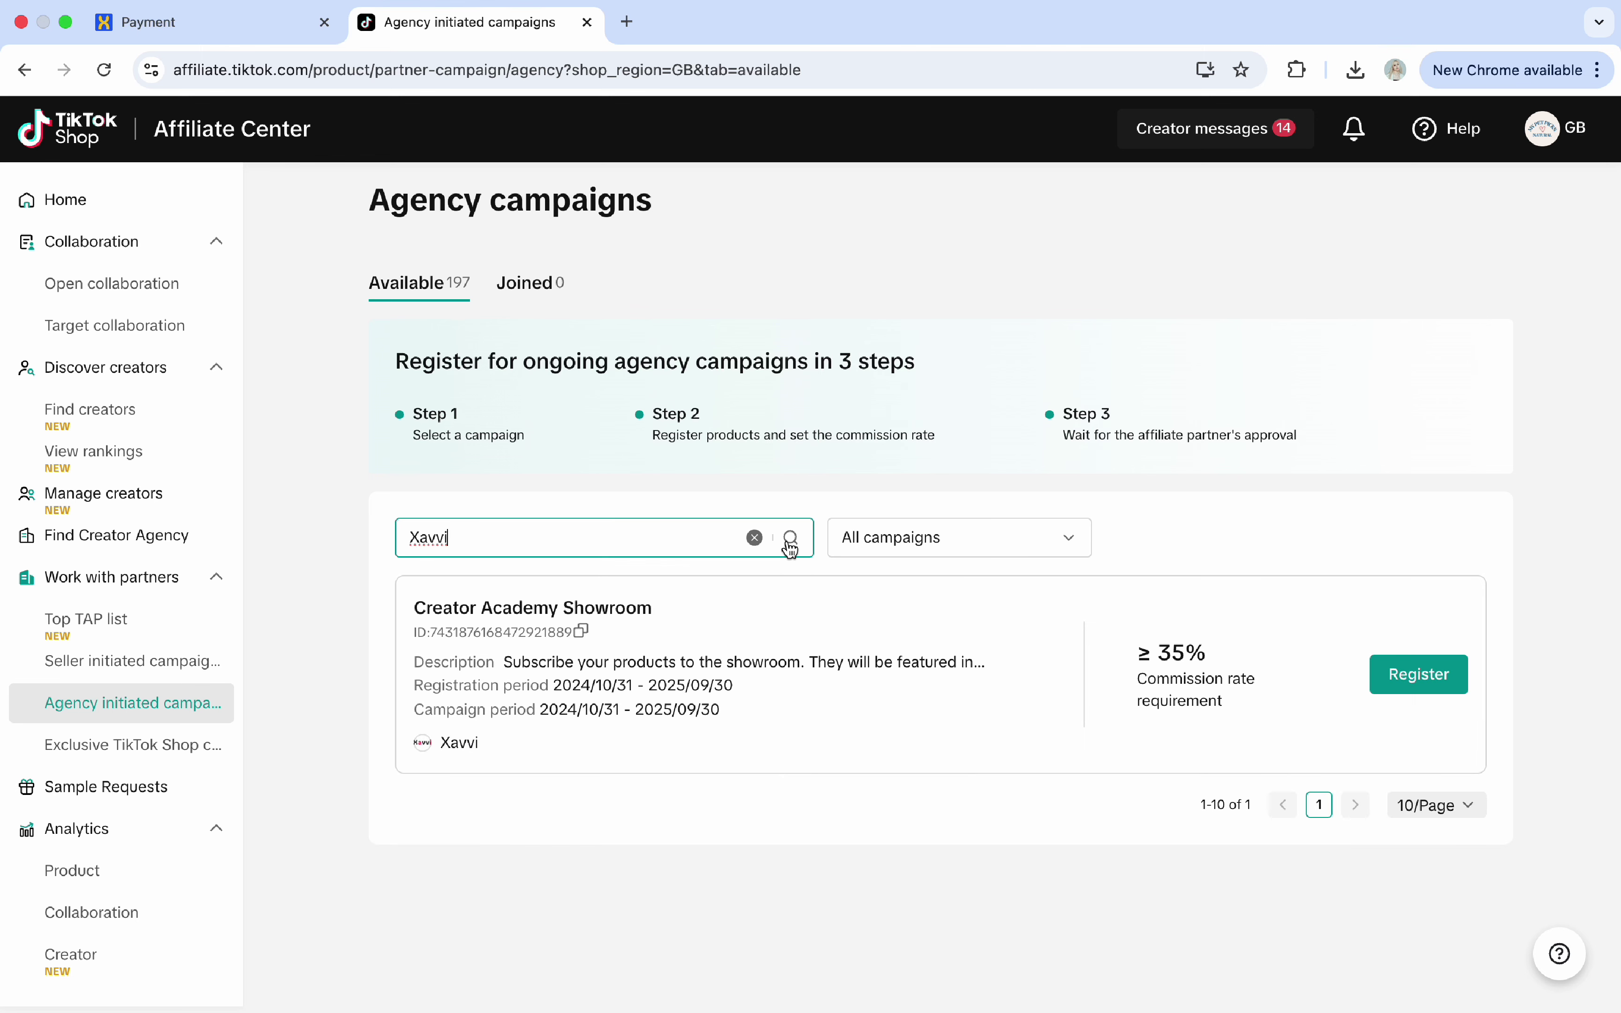
Step: Start registering for the Creator Academy Showroom campaign with the 200g Gourmet Venison Deli Sausages as the selected product
{"action": "left_click", "coordinate": [1424, 694]}
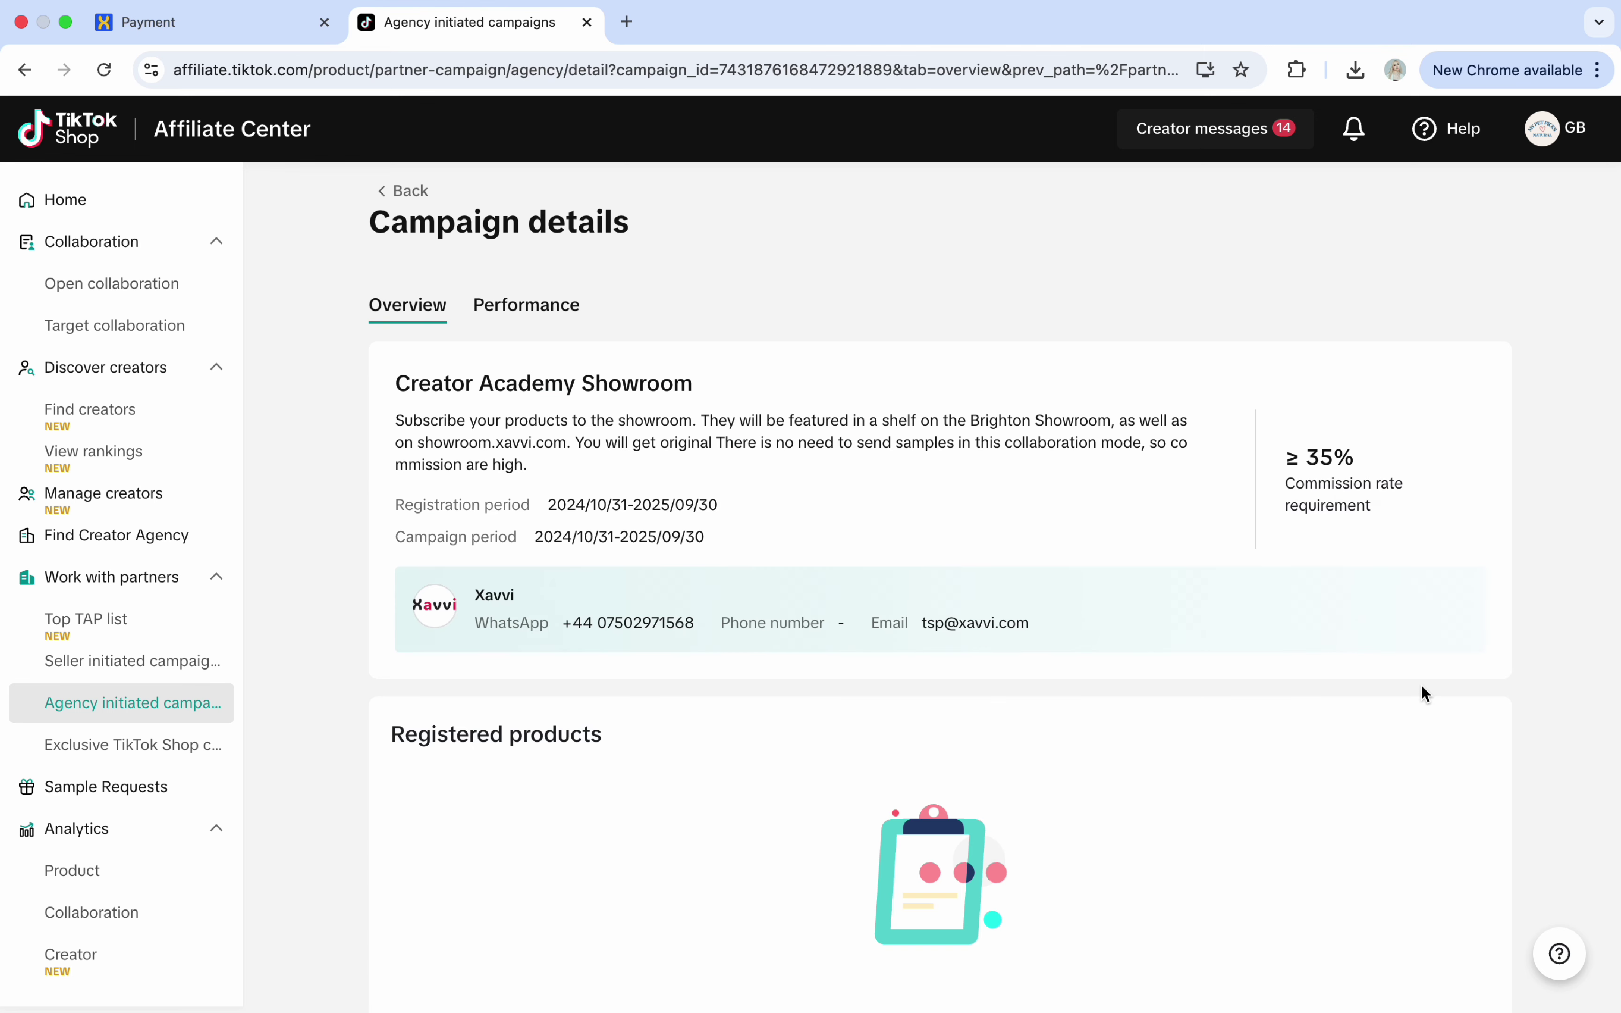
{"action": "scroll", "coordinate": [1417, 690], "scroll_direction": "down", "scroll_amount": 3}
{"action": "left_click", "coordinate": [973, 885]}
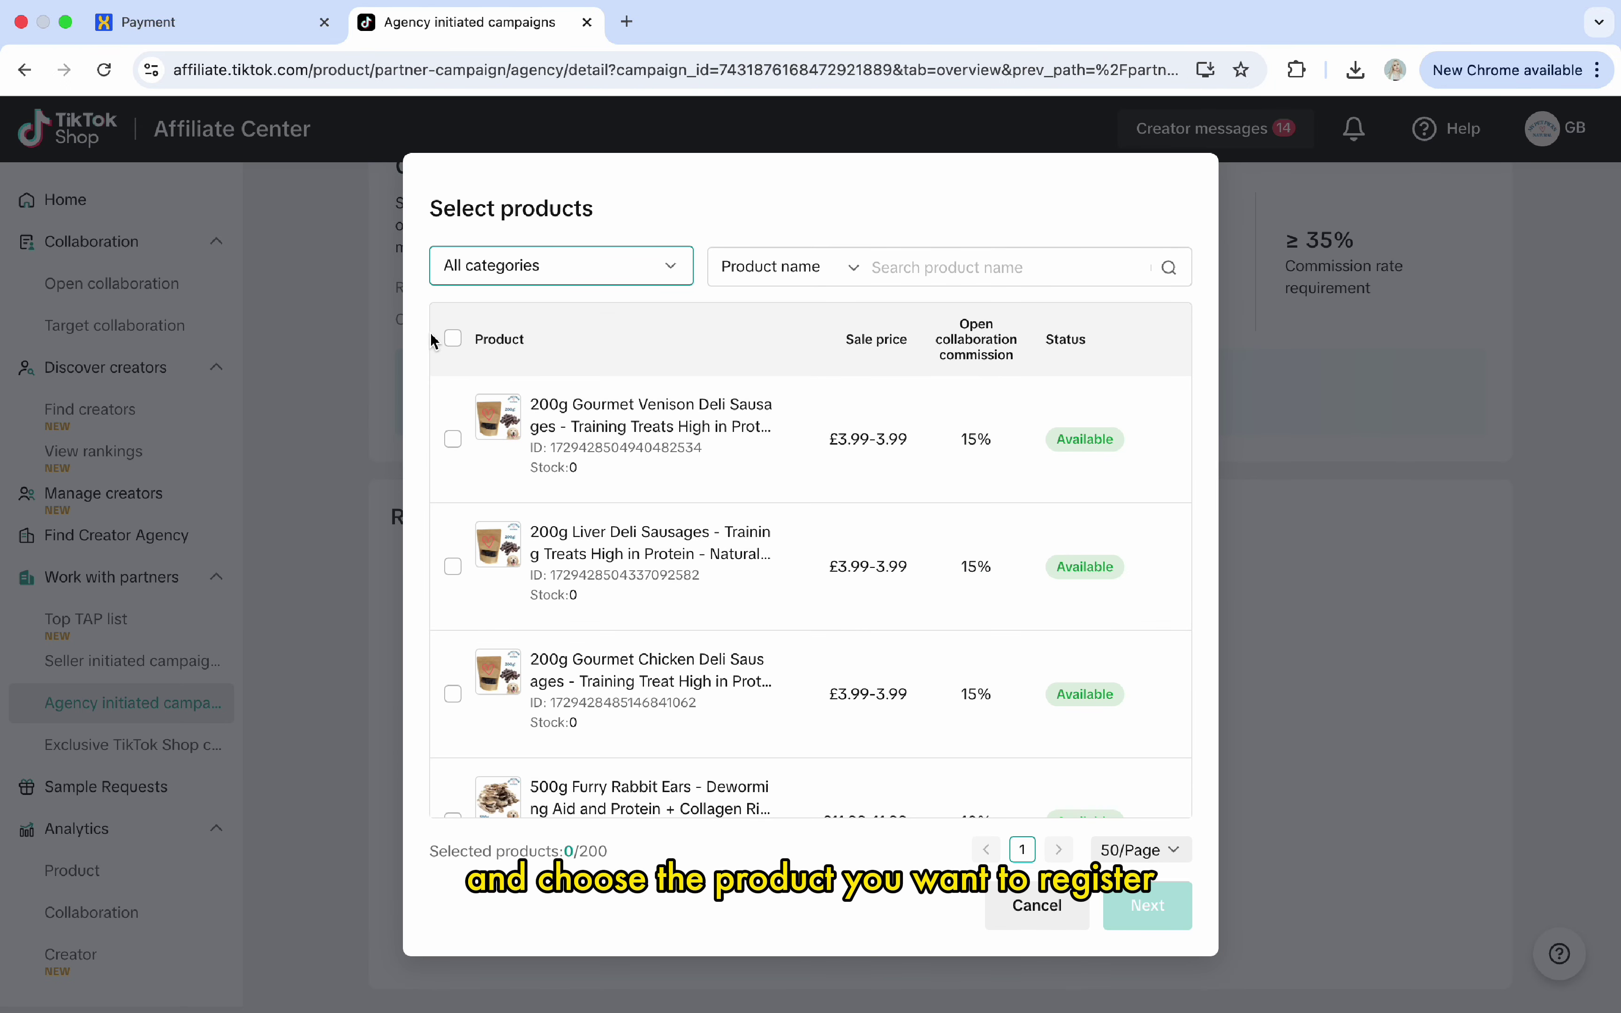
{"action": "left_click", "coordinate": [453, 339]}
{"action": "left_click", "coordinate": [454, 339]}
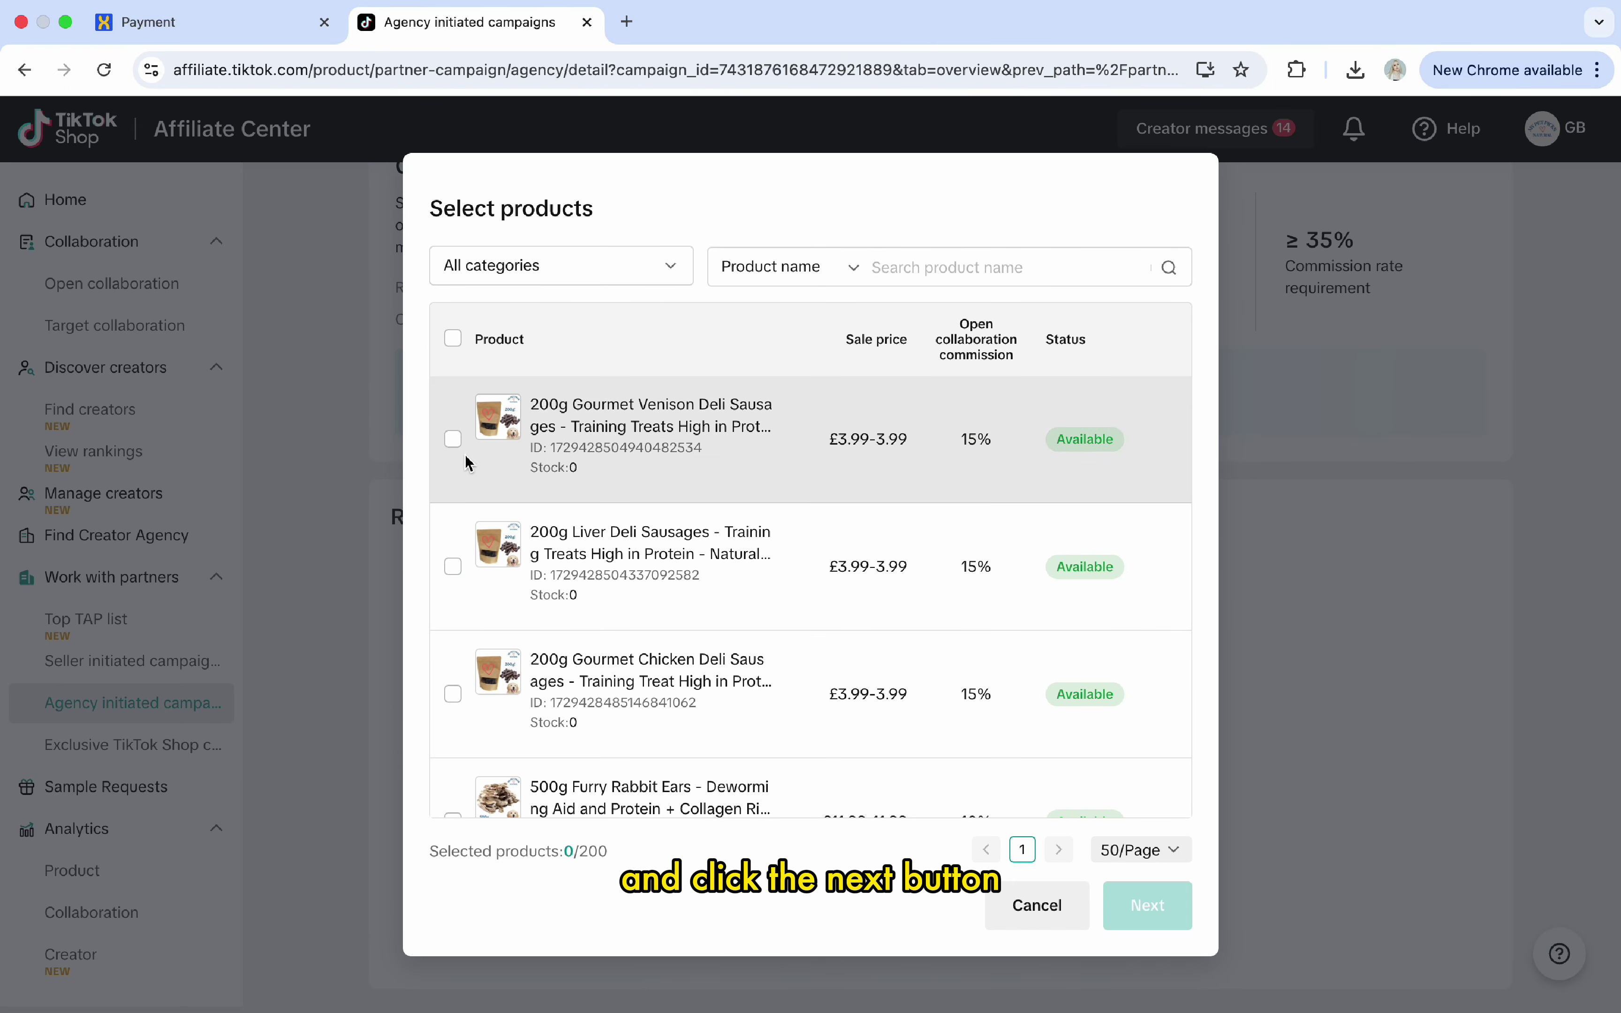
{"action": "left_click", "coordinate": [453, 439]}
{"action": "left_click", "coordinate": [1147, 906]}
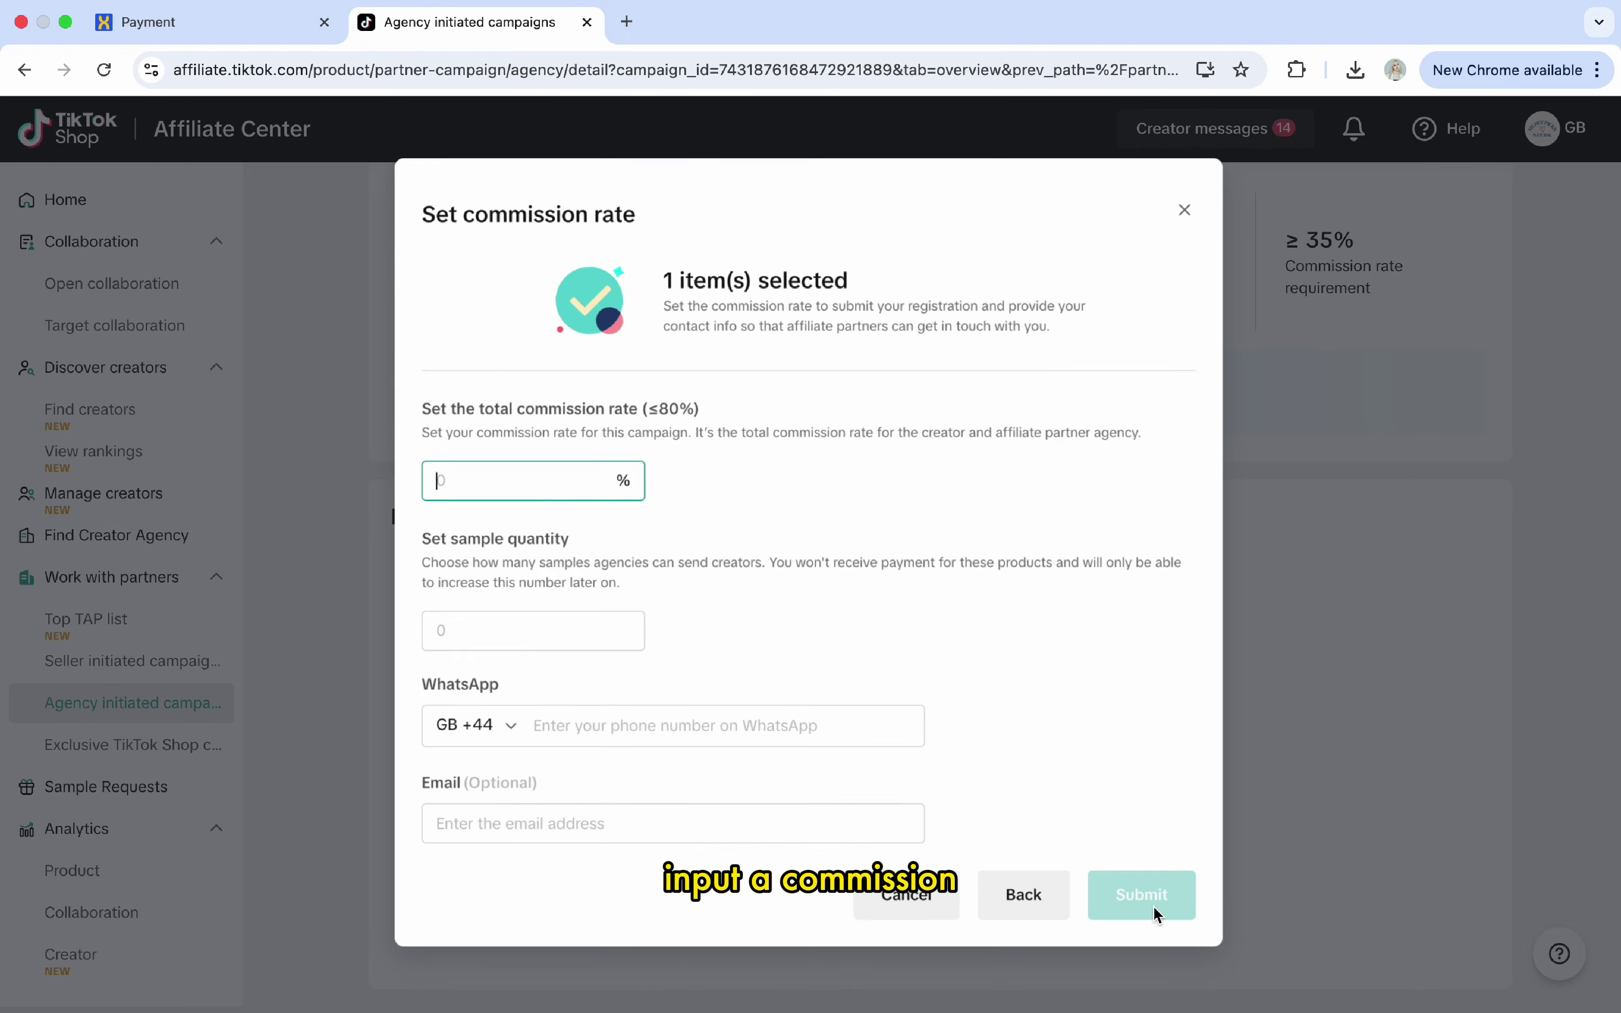
Step: Set the commission rate to 25% and sample quantity to 1, fill in the WhatsApp number and email, and submit the campaign registration
{"action": "left_click", "coordinate": [485, 488]}
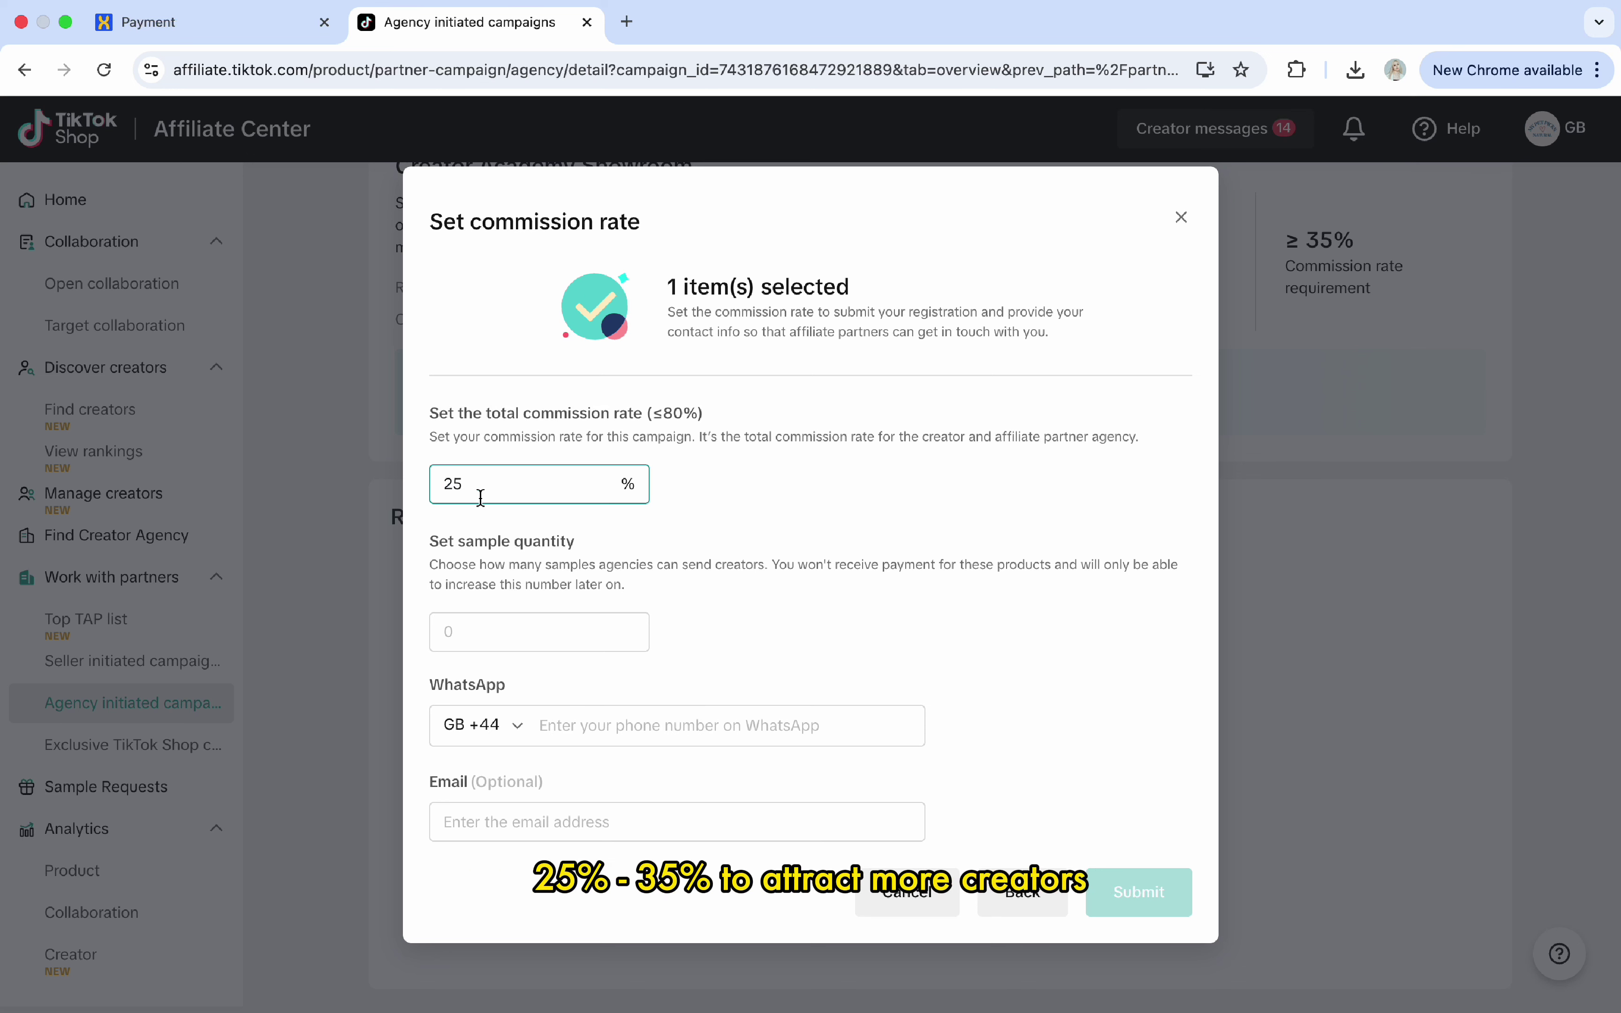
{"action": "left_click", "coordinate": [481, 641]}
{"action": "type", "text": "1"}
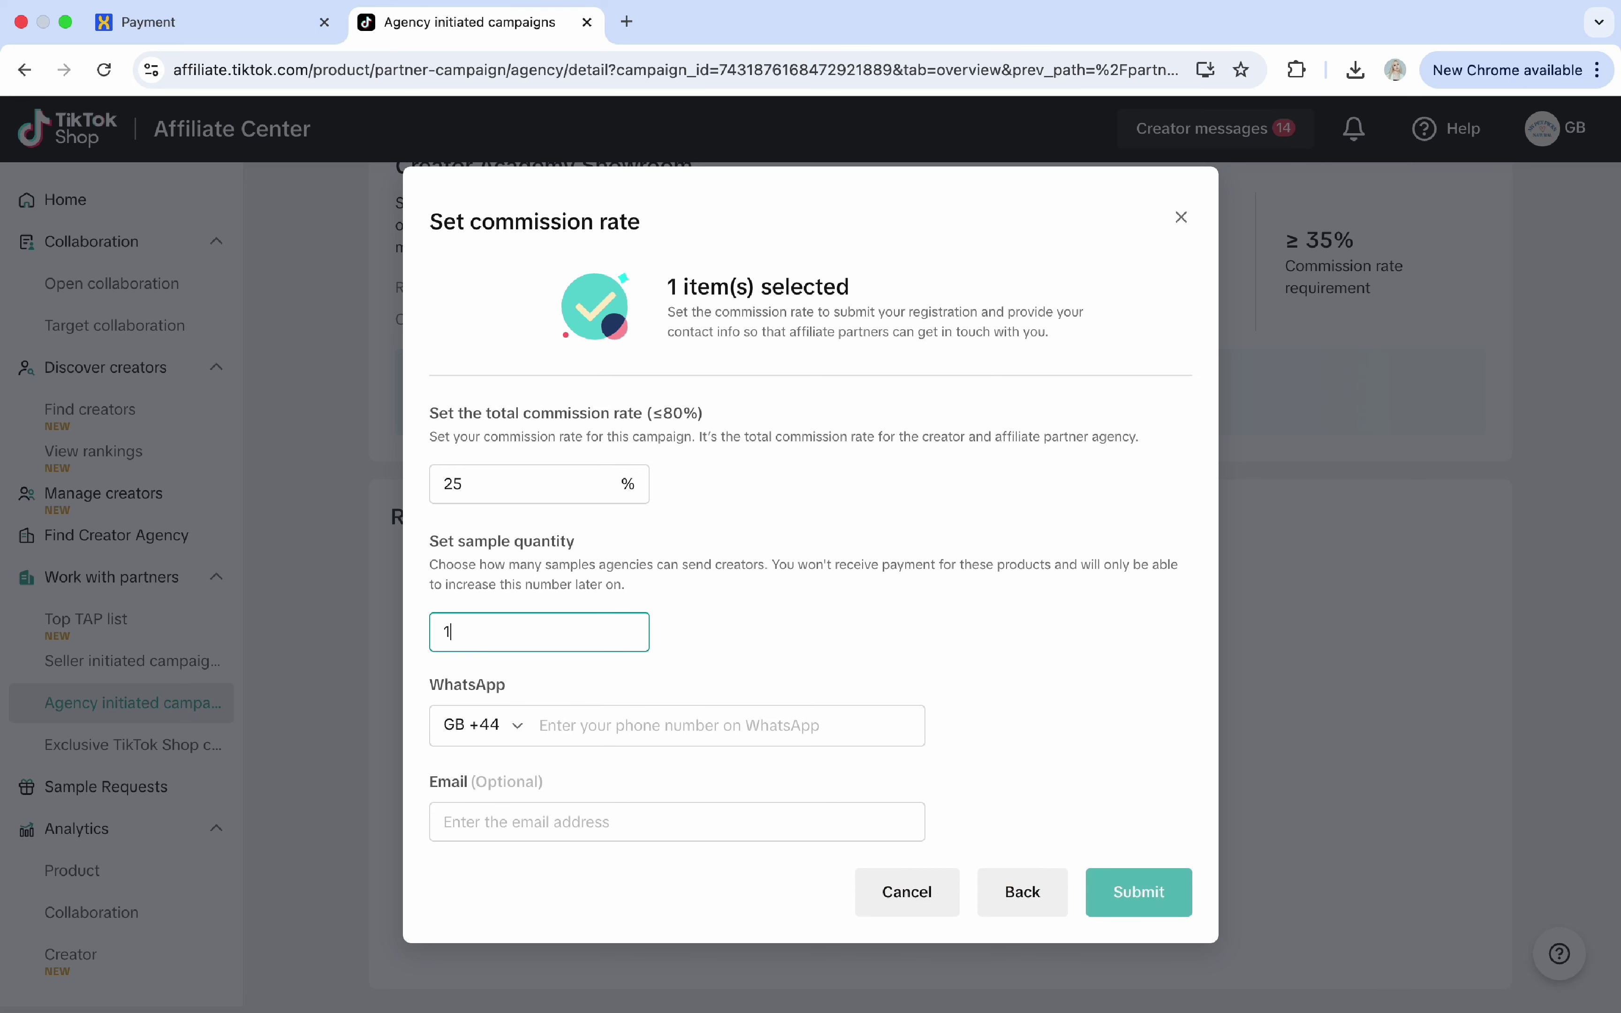
{"action": "left_click", "coordinate": [571, 718]}
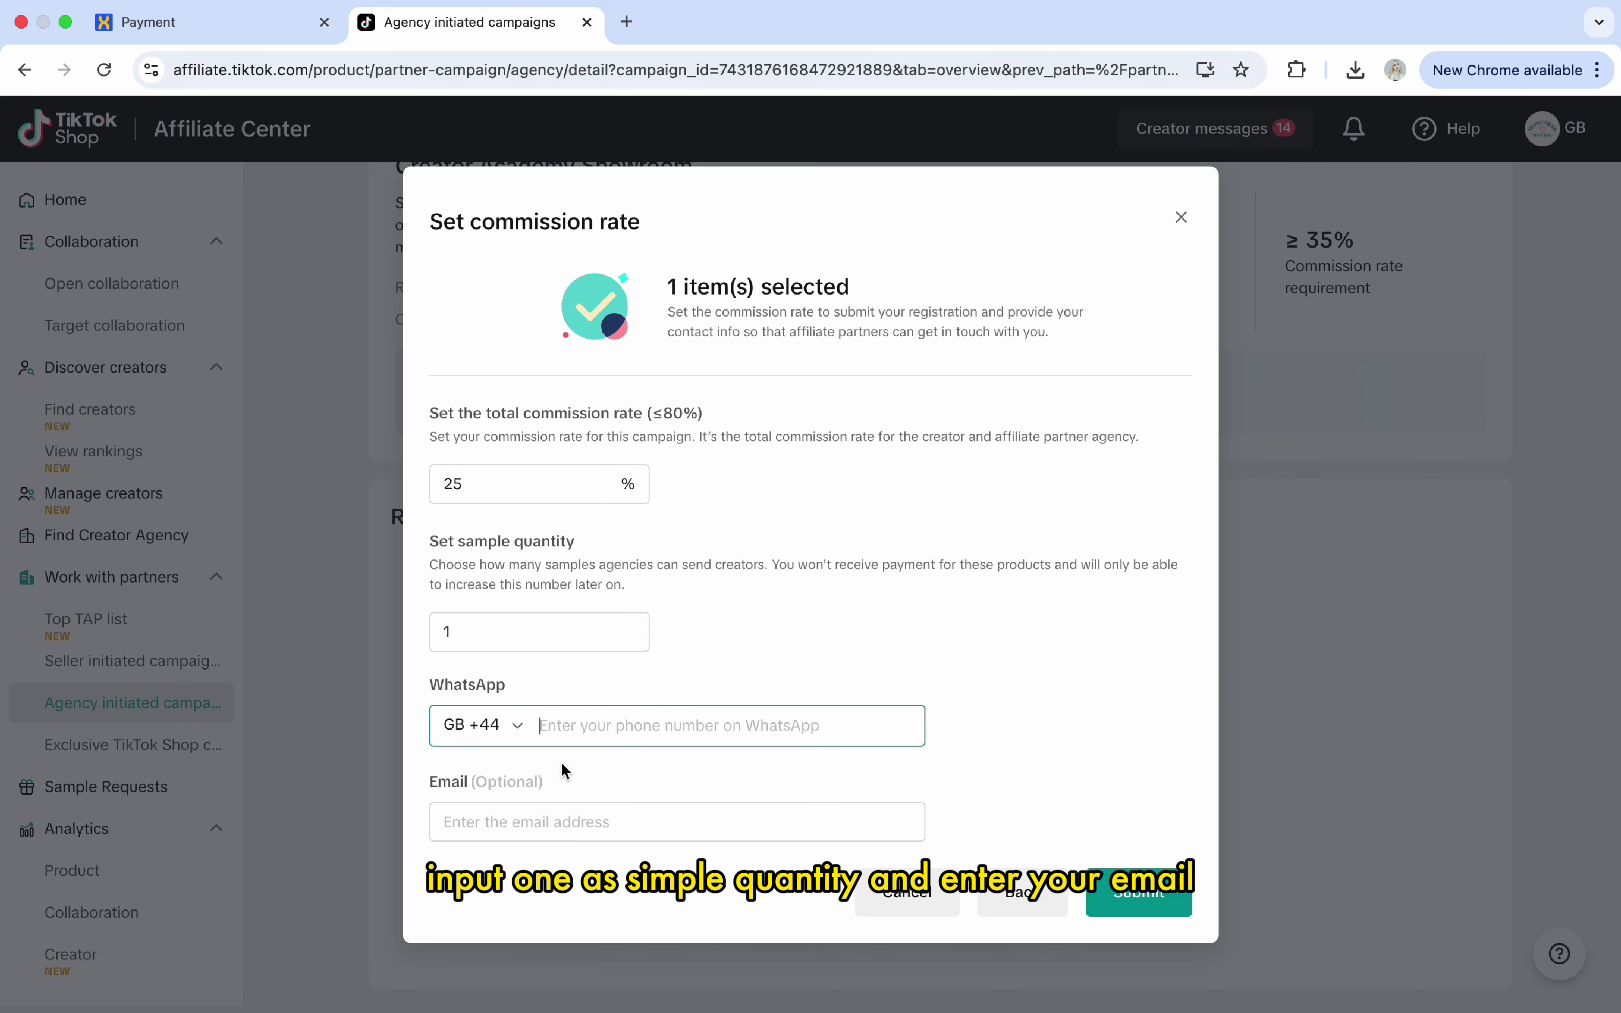
{"action": "left_click", "coordinate": [540, 817]}
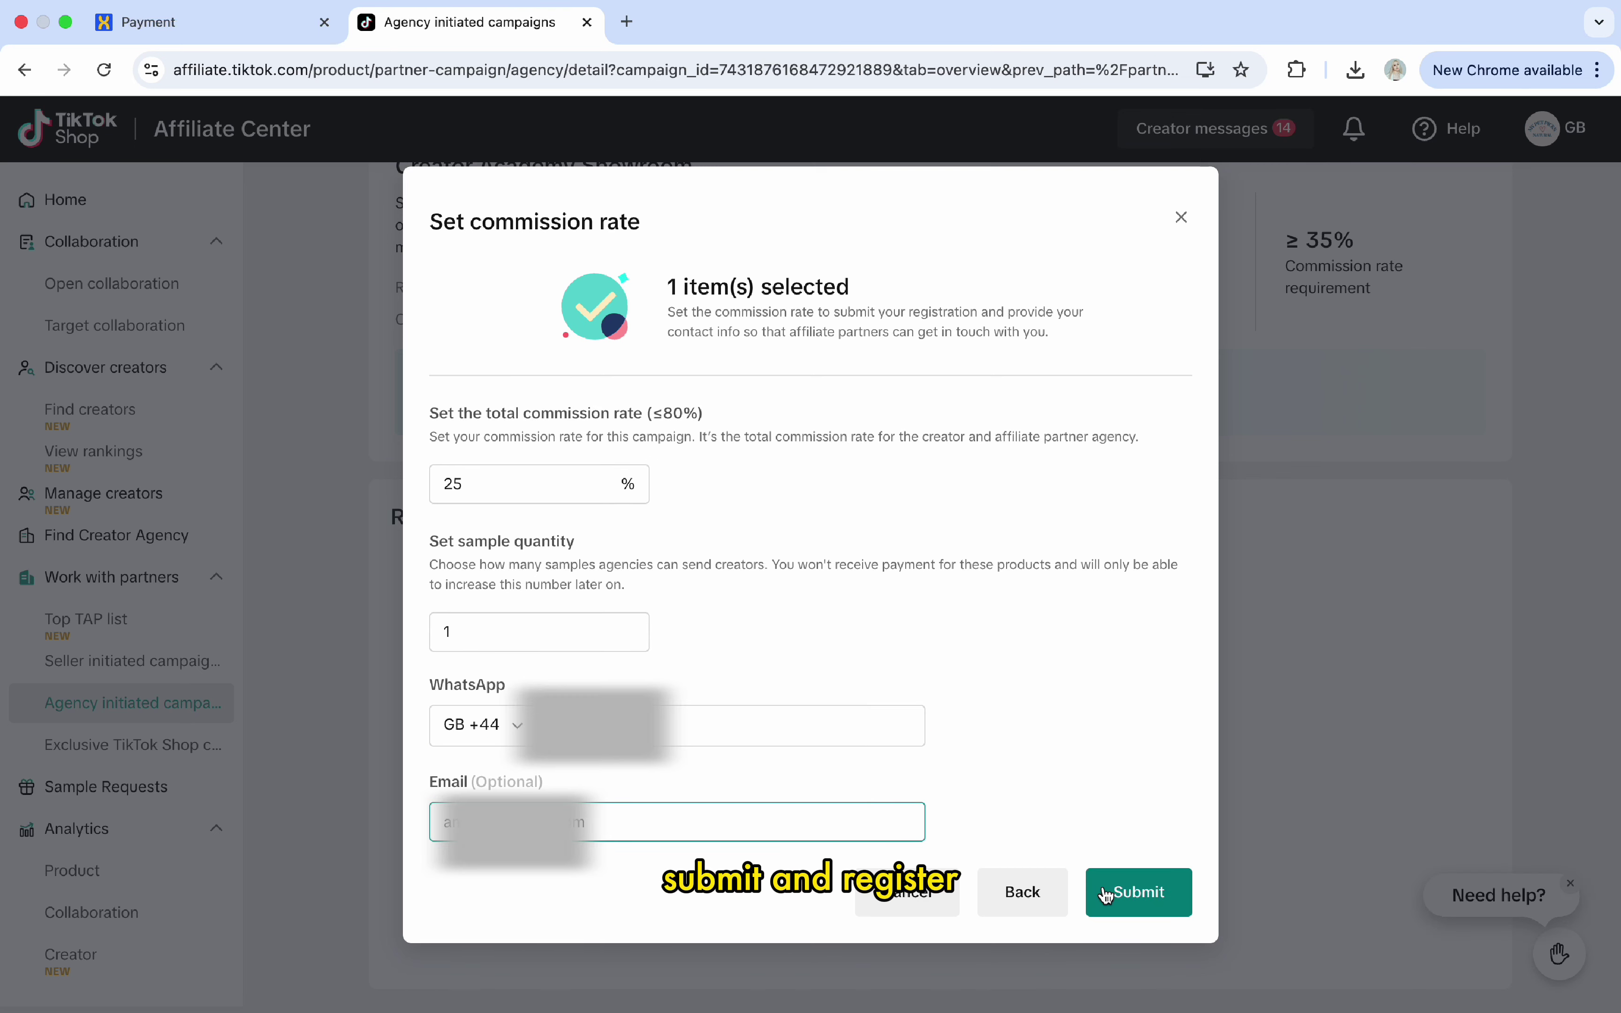
{"action": "left_click", "coordinate": [1105, 895]}
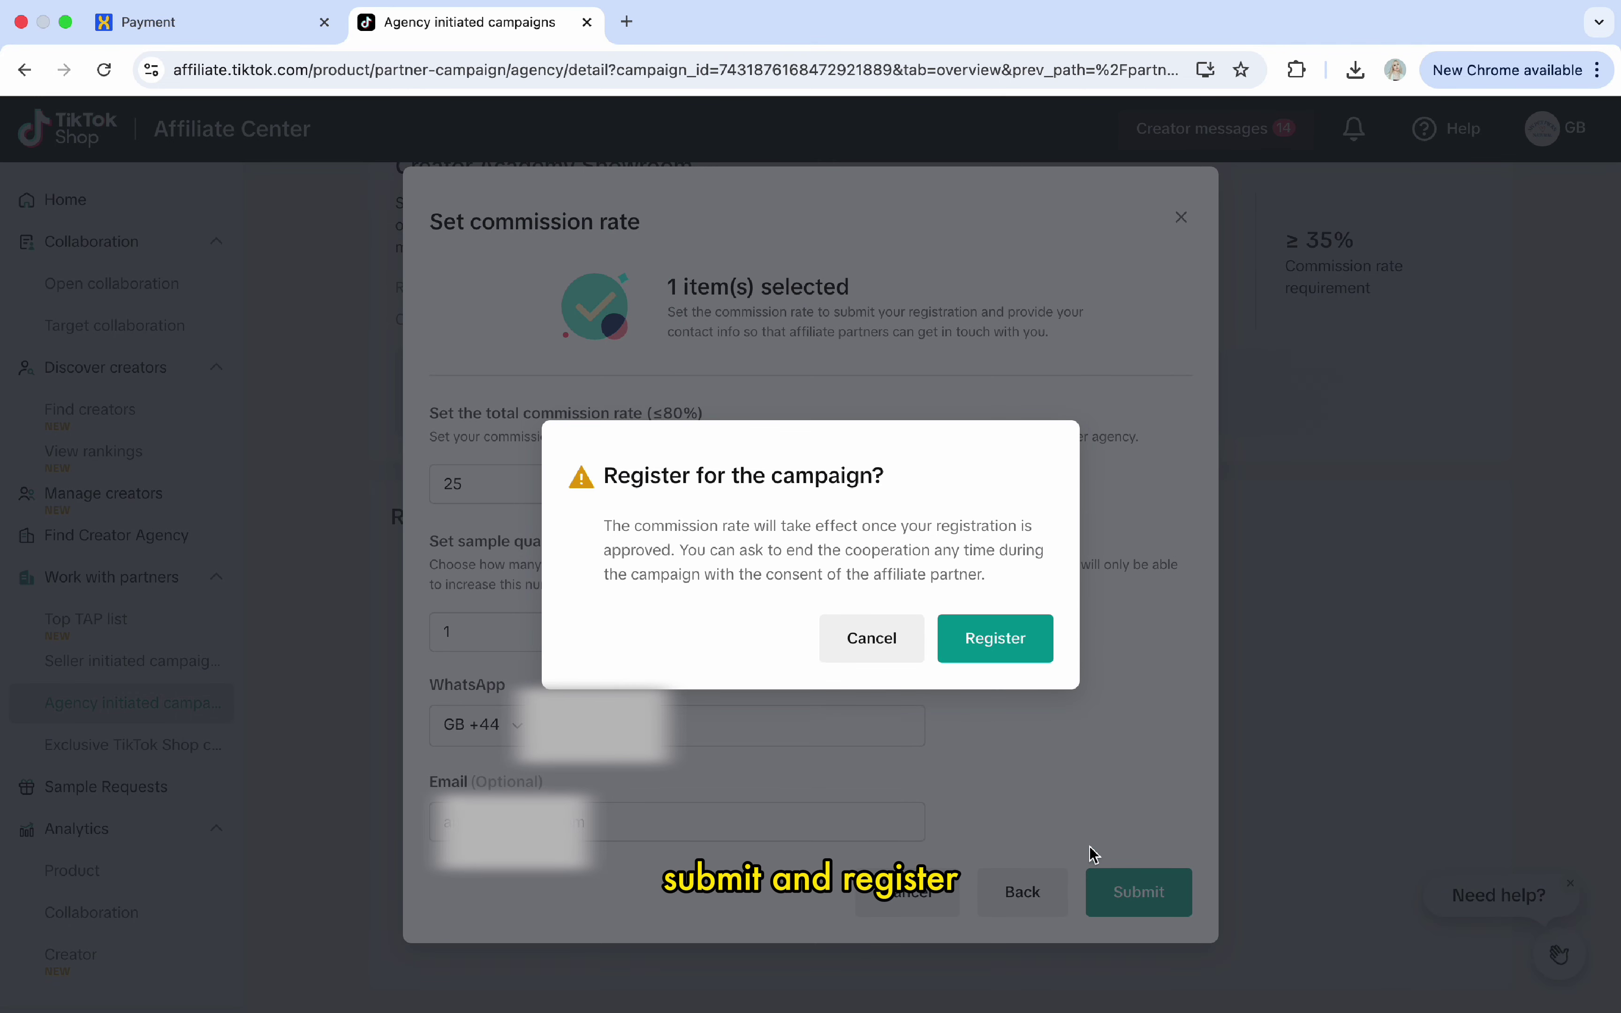
{"action": "left_click", "coordinate": [1021, 642]}
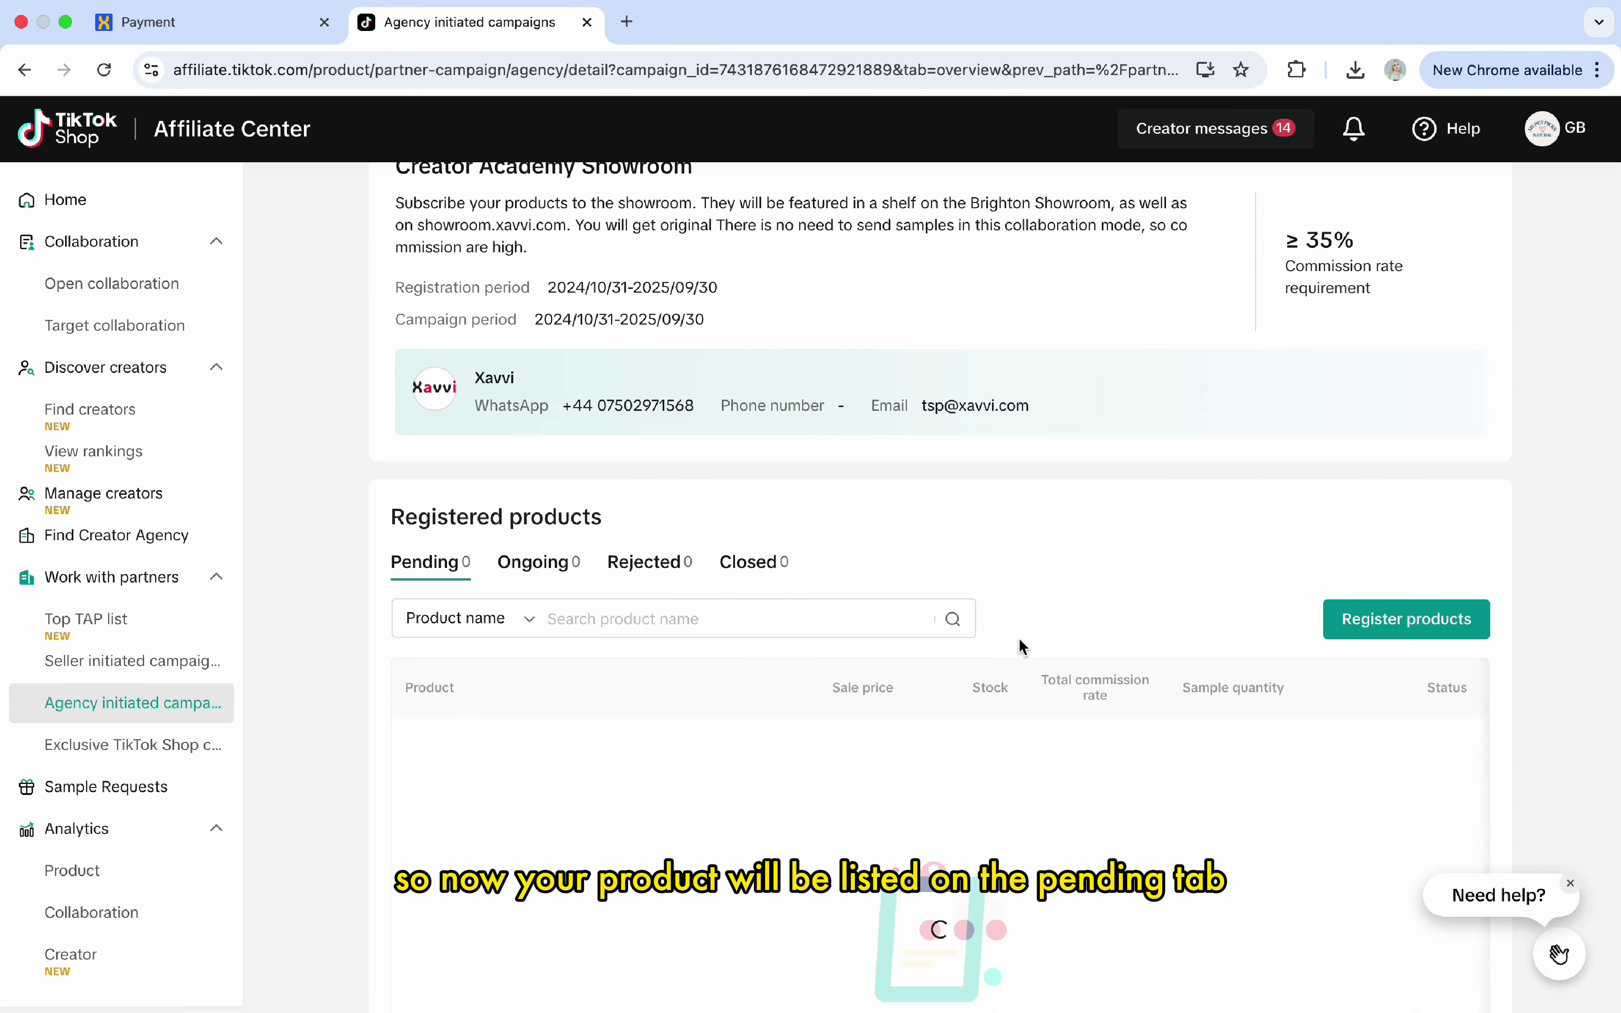
{"action": "left_click", "coordinate": [1298, 933]}
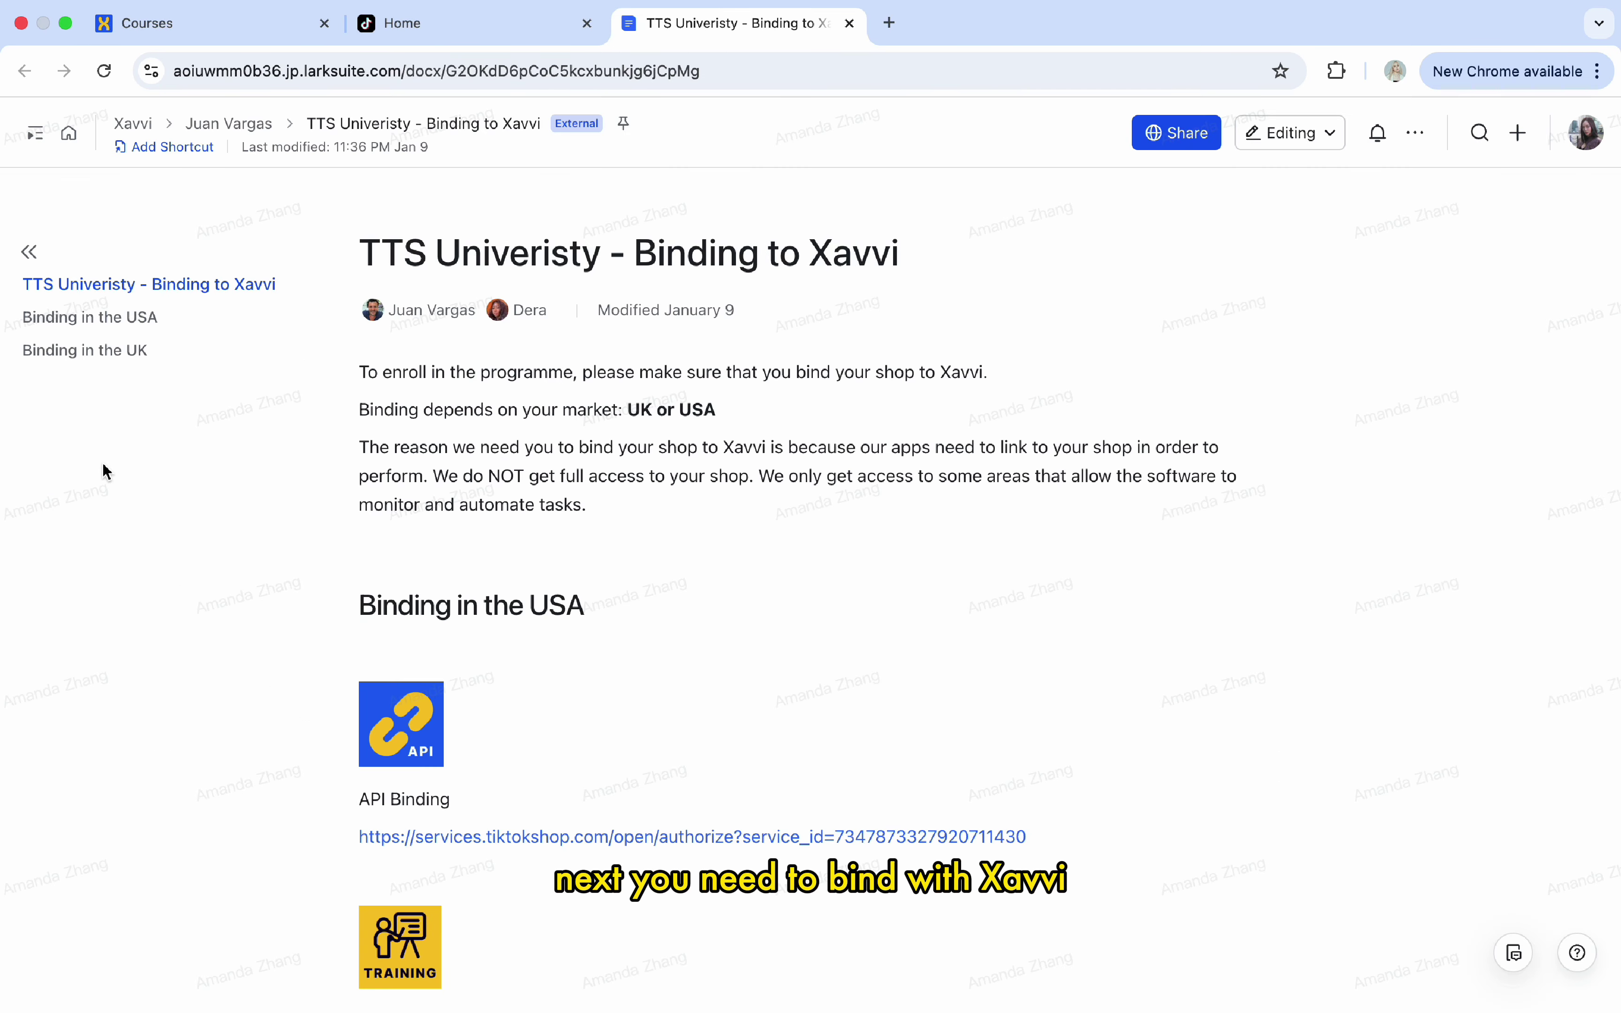
Step: In the Xavvi binding document, open the UK authorisation link for Operation Tutoring - TTS University Enrollment
{"action": "left_click", "coordinate": [97, 349]}
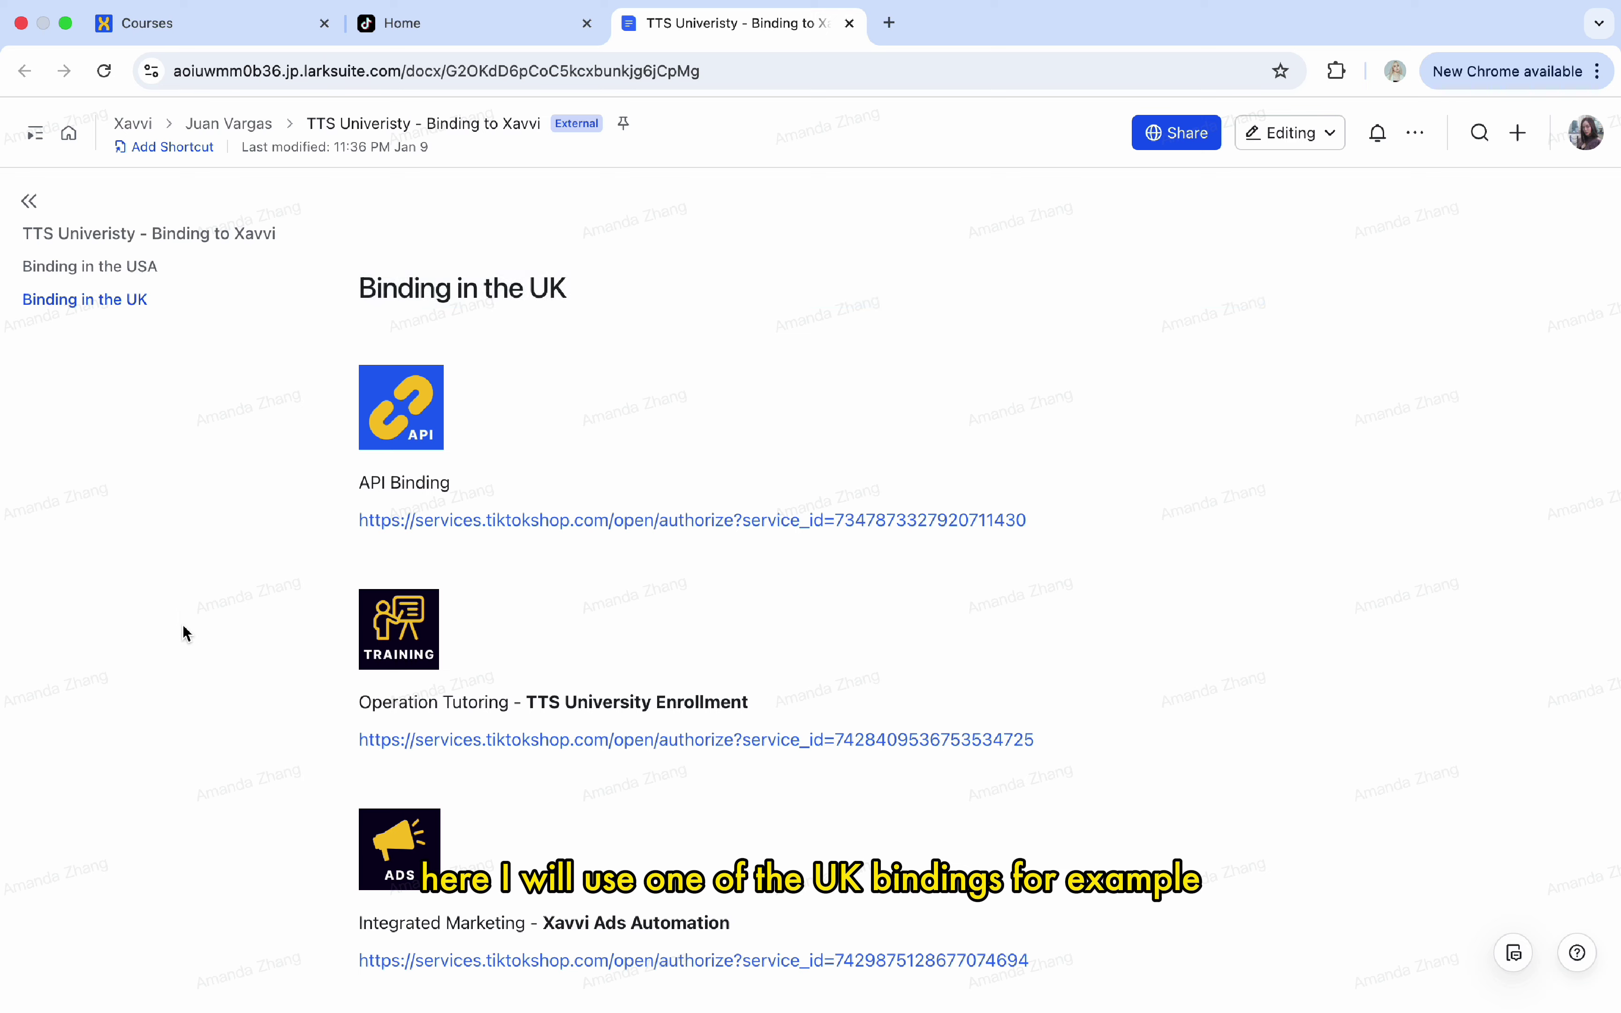
{"action": "scroll", "coordinate": [182, 625], "scroll_direction": "down", "scroll_amount": 5}
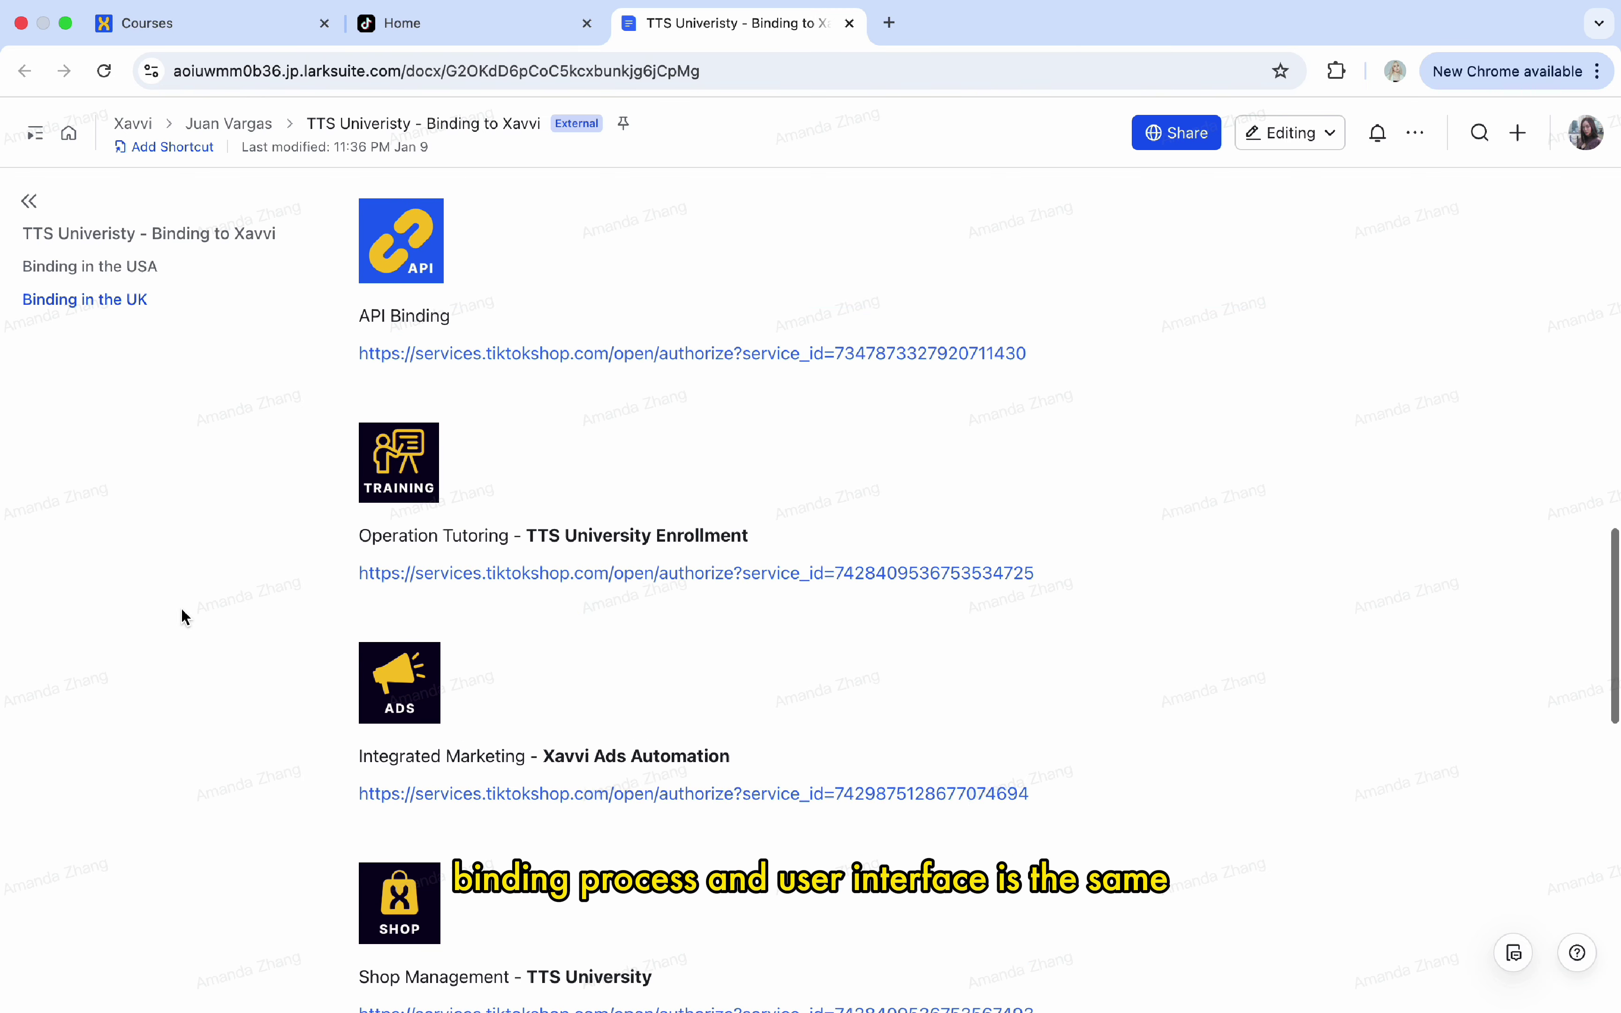
{"action": "scroll", "coordinate": [185, 617], "scroll_direction": "down", "scroll_amount": 1}
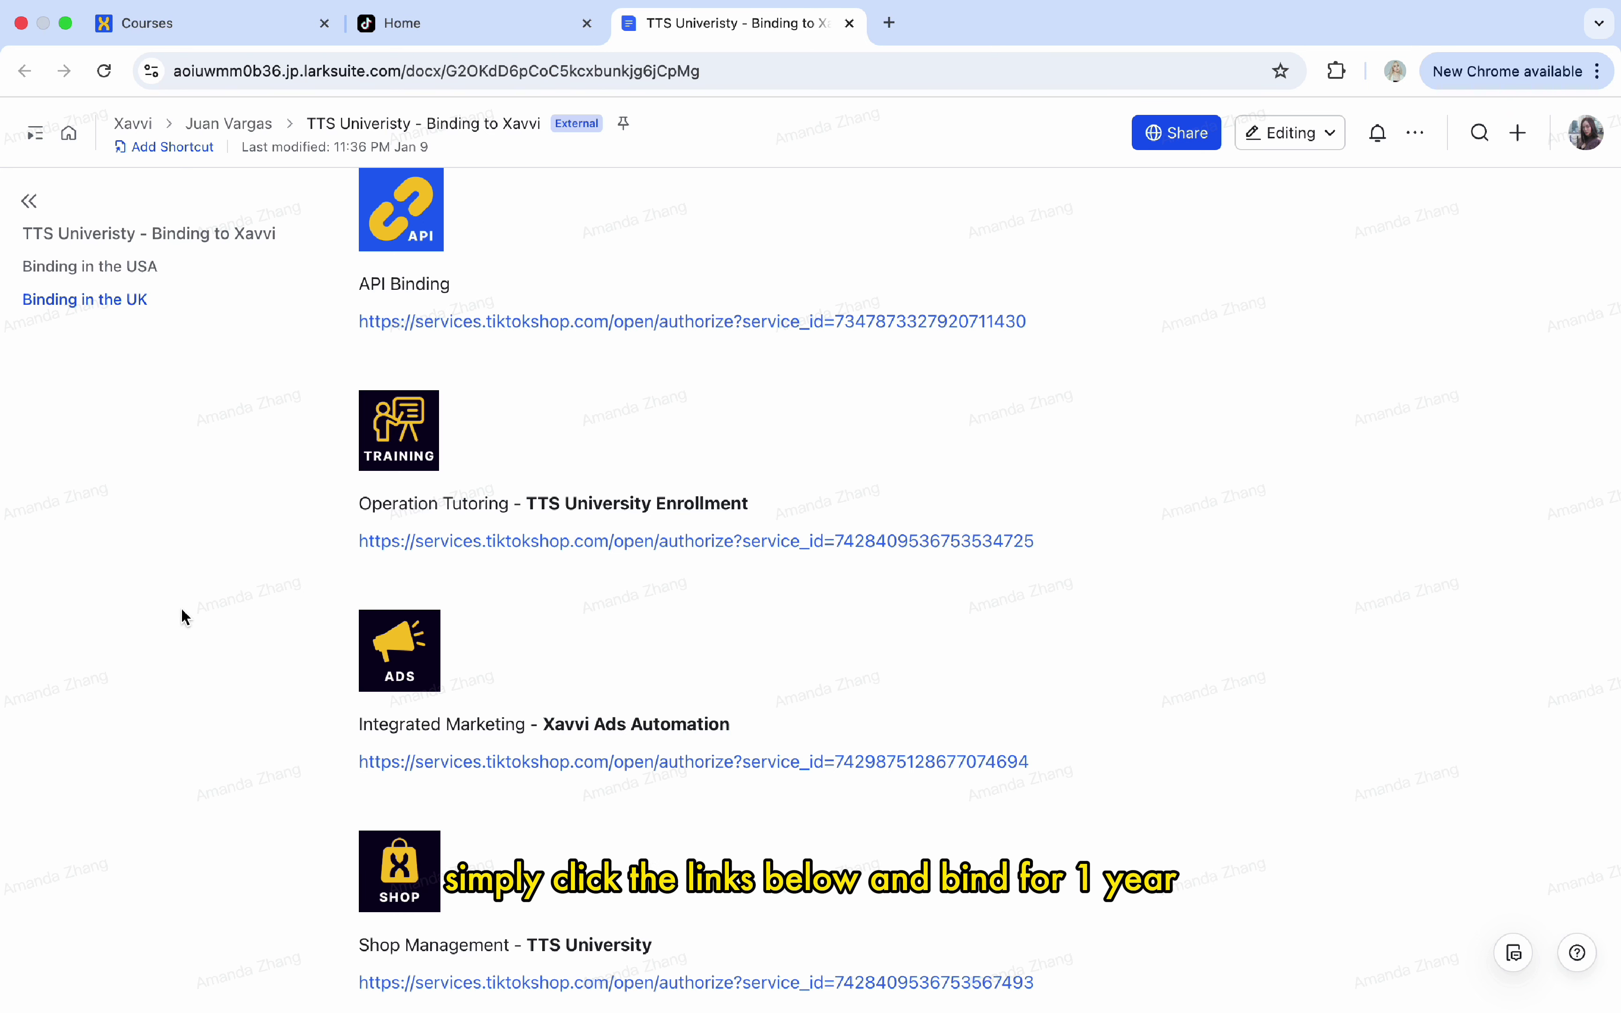
{"action": "left_click", "coordinate": [659, 546]}
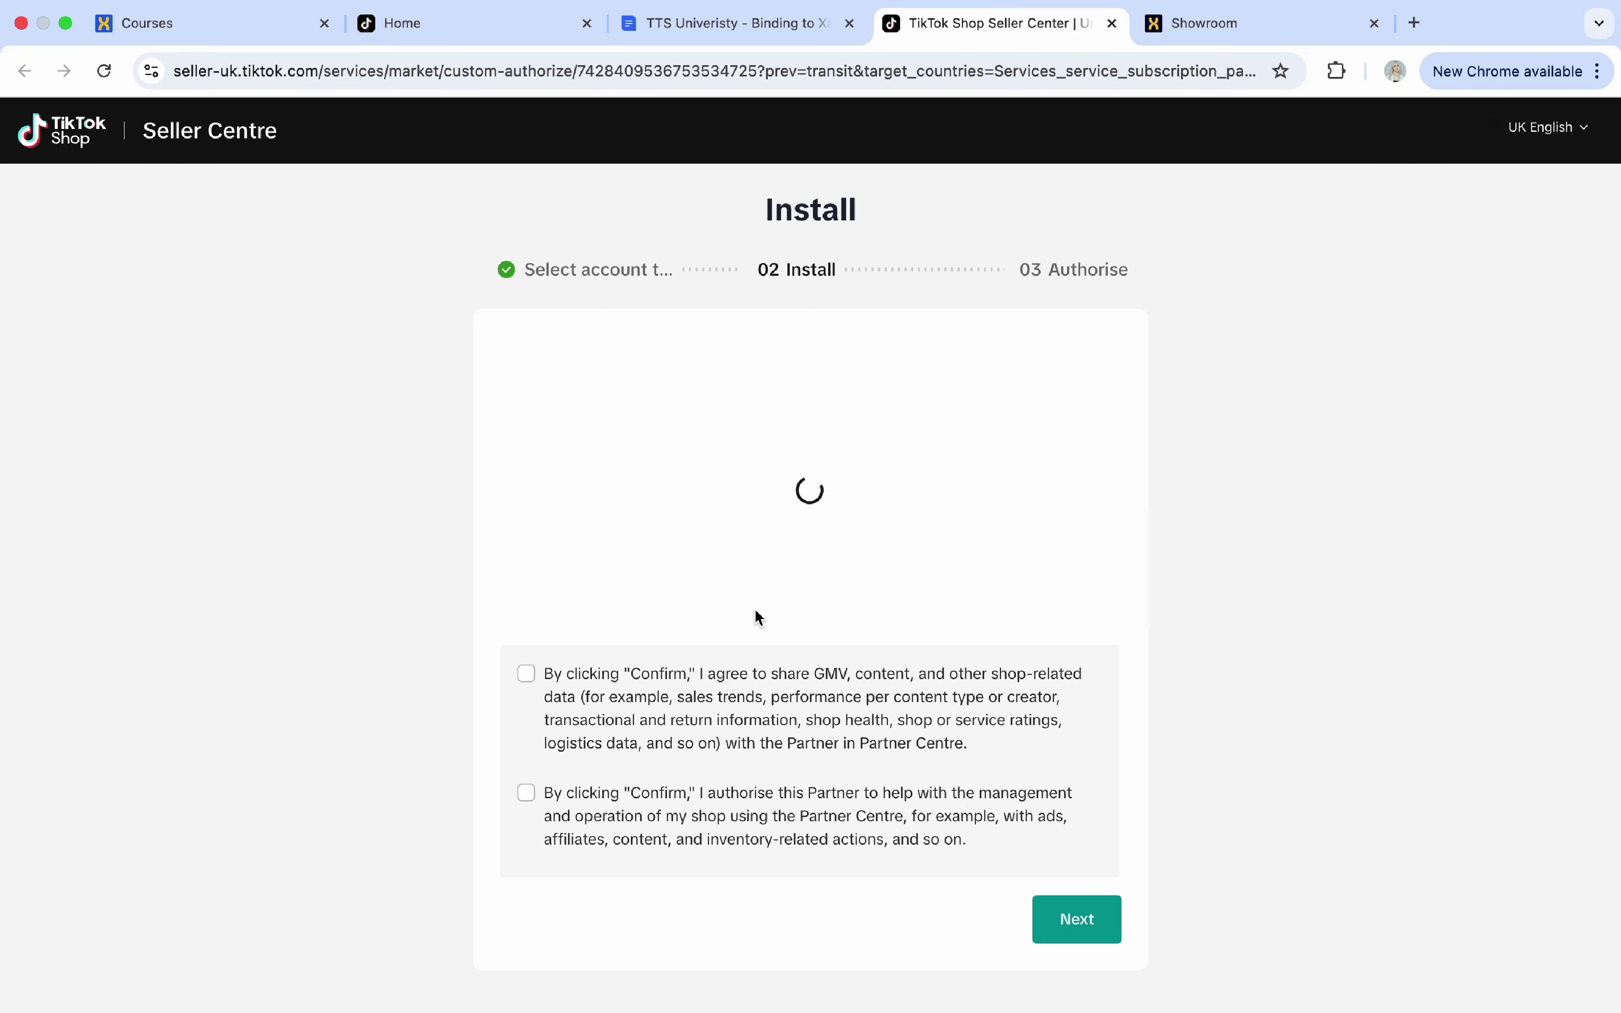
Step: Fill in the contact email for the 1 Year TTS University Enrolment subscription and accept both the data-sharing and shop-management consents
{"action": "scroll", "coordinate": [755, 609], "scroll_direction": "down", "scroll_amount": 4}
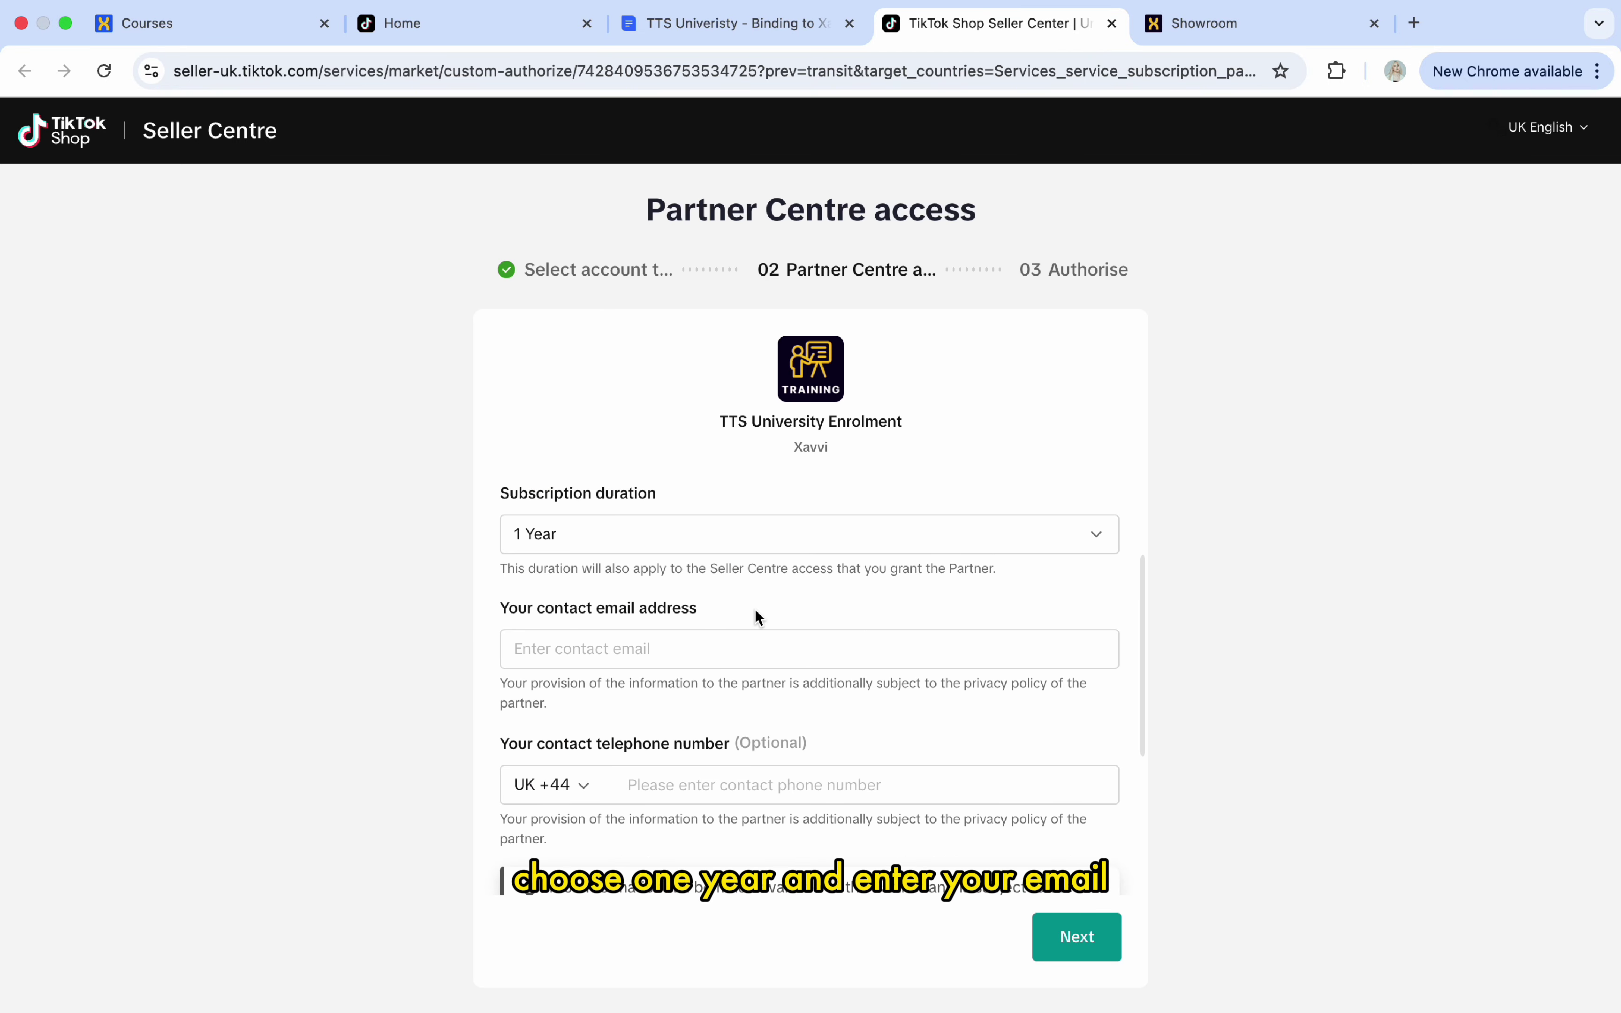
{"action": "left_click", "coordinate": [750, 647]}
{"action": "left_click", "coordinate": [727, 817]}
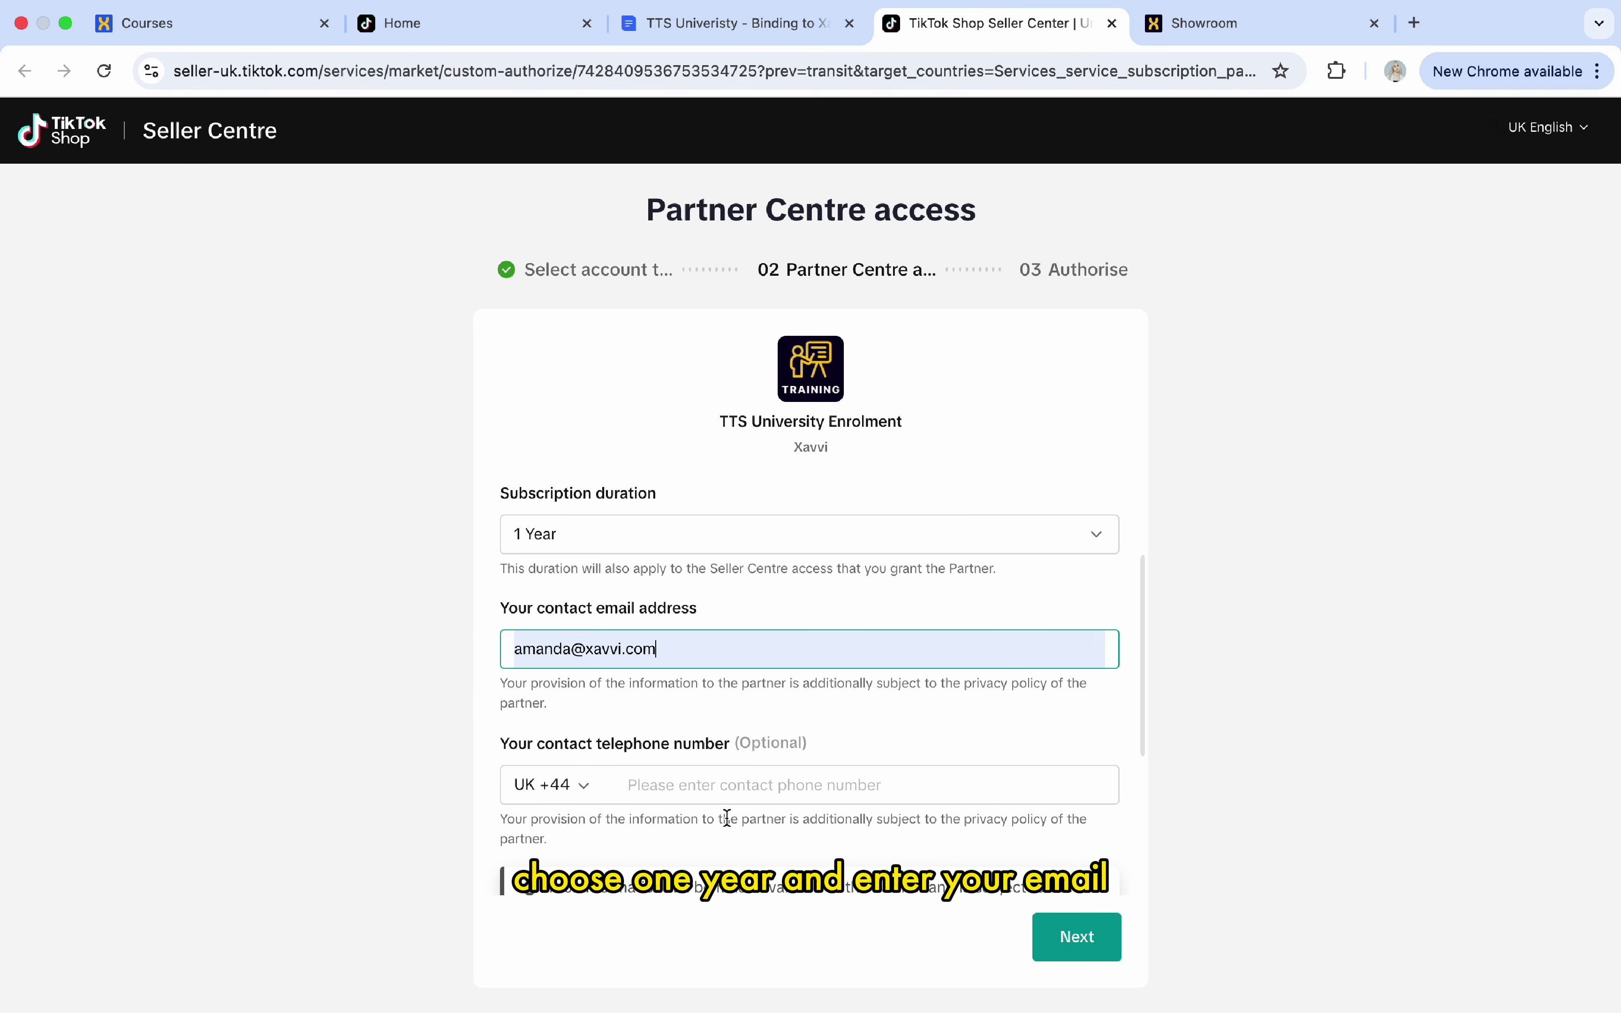
{"action": "scroll", "coordinate": [727, 817], "scroll_direction": "down", "scroll_amount": 4}
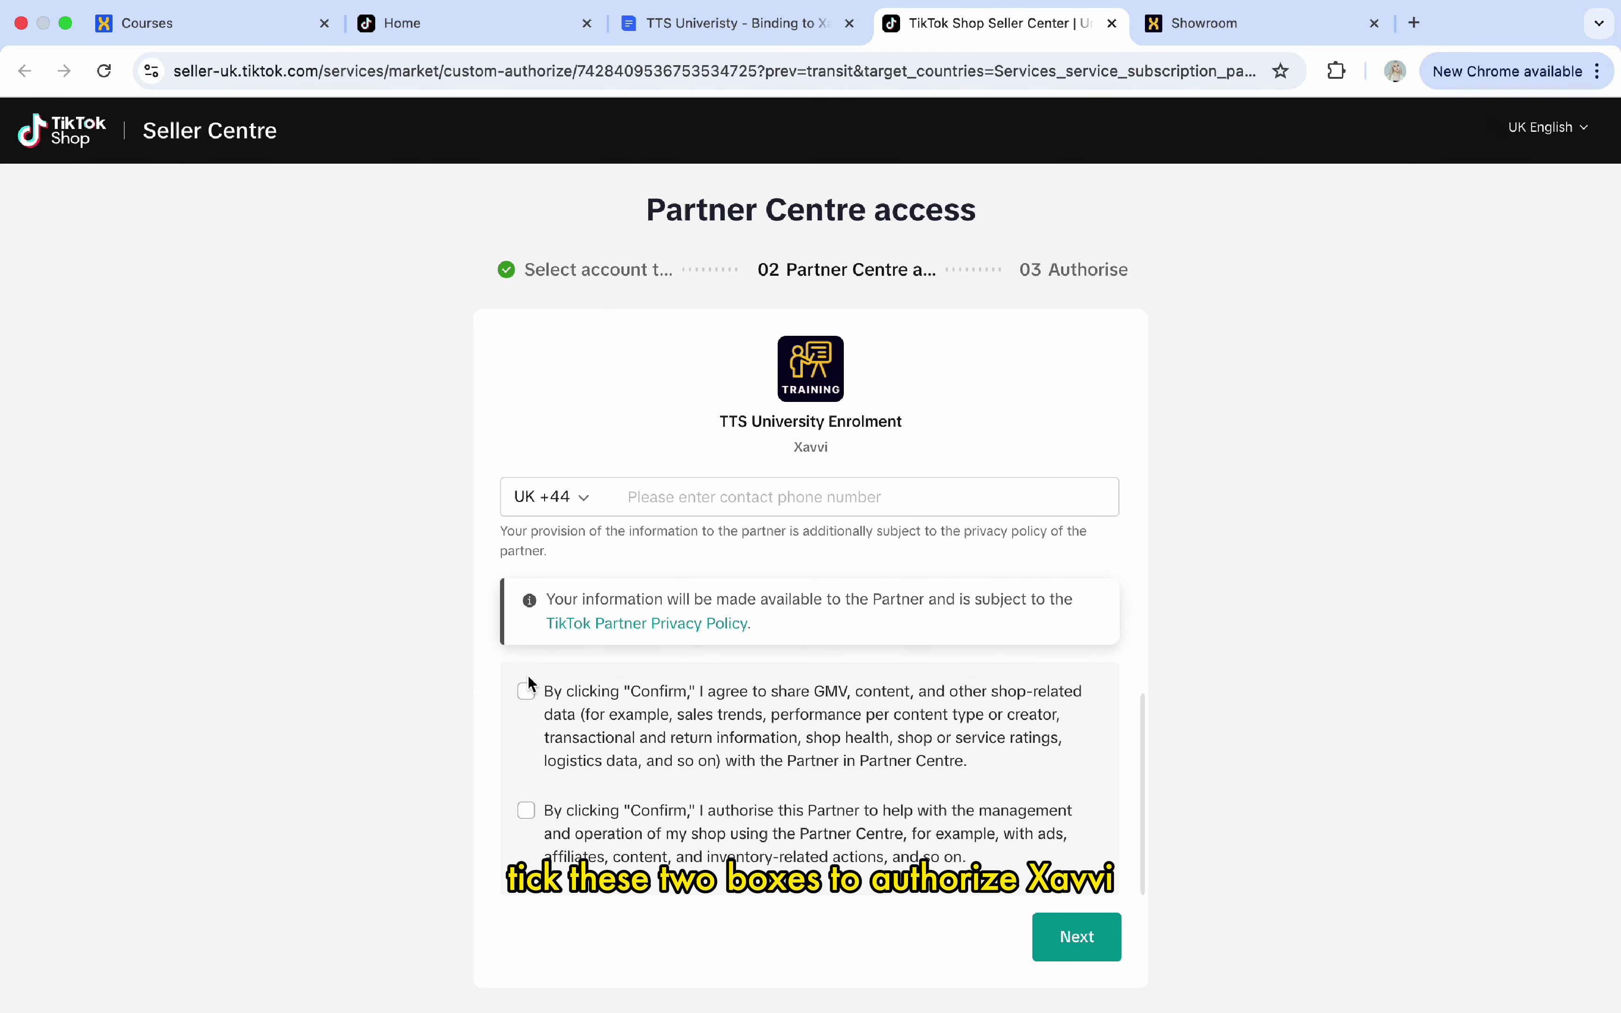
{"action": "left_click", "coordinate": [526, 811]}
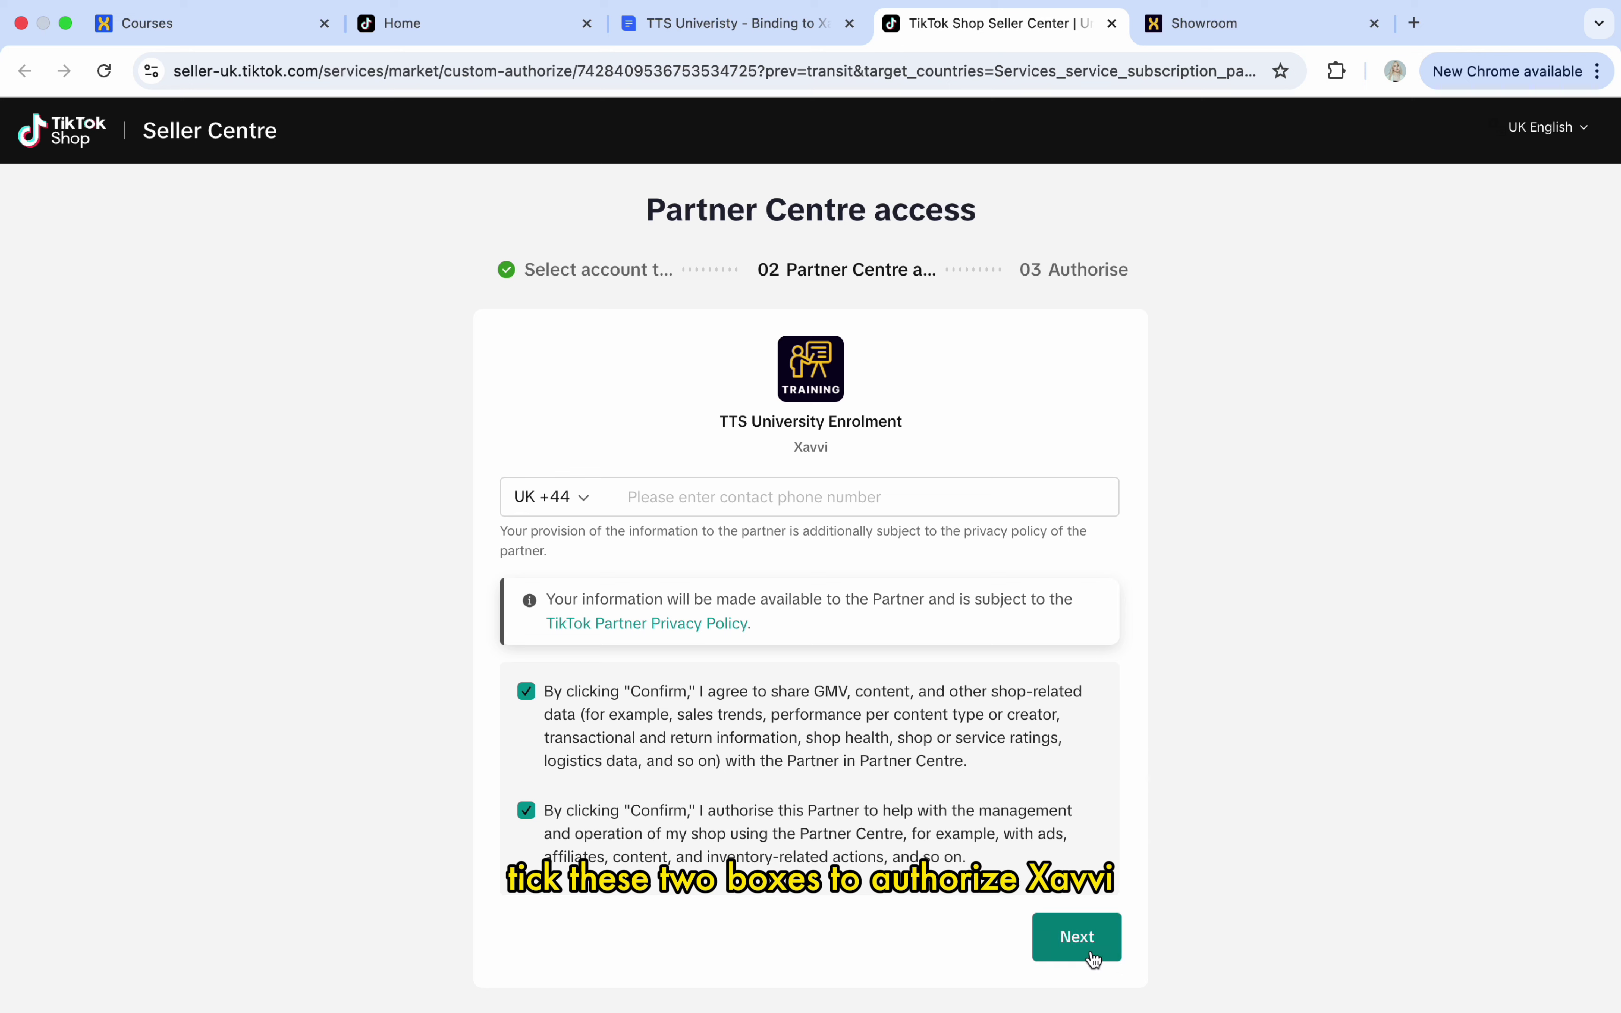
{"action": "left_click", "coordinate": [1077, 938]}
Step: Select the shop's TikTok account, accept the authorisation terms, and authorise TTS University Enrolment for My Pet Picks Natural
{"action": "left_click", "coordinate": [529, 582]}
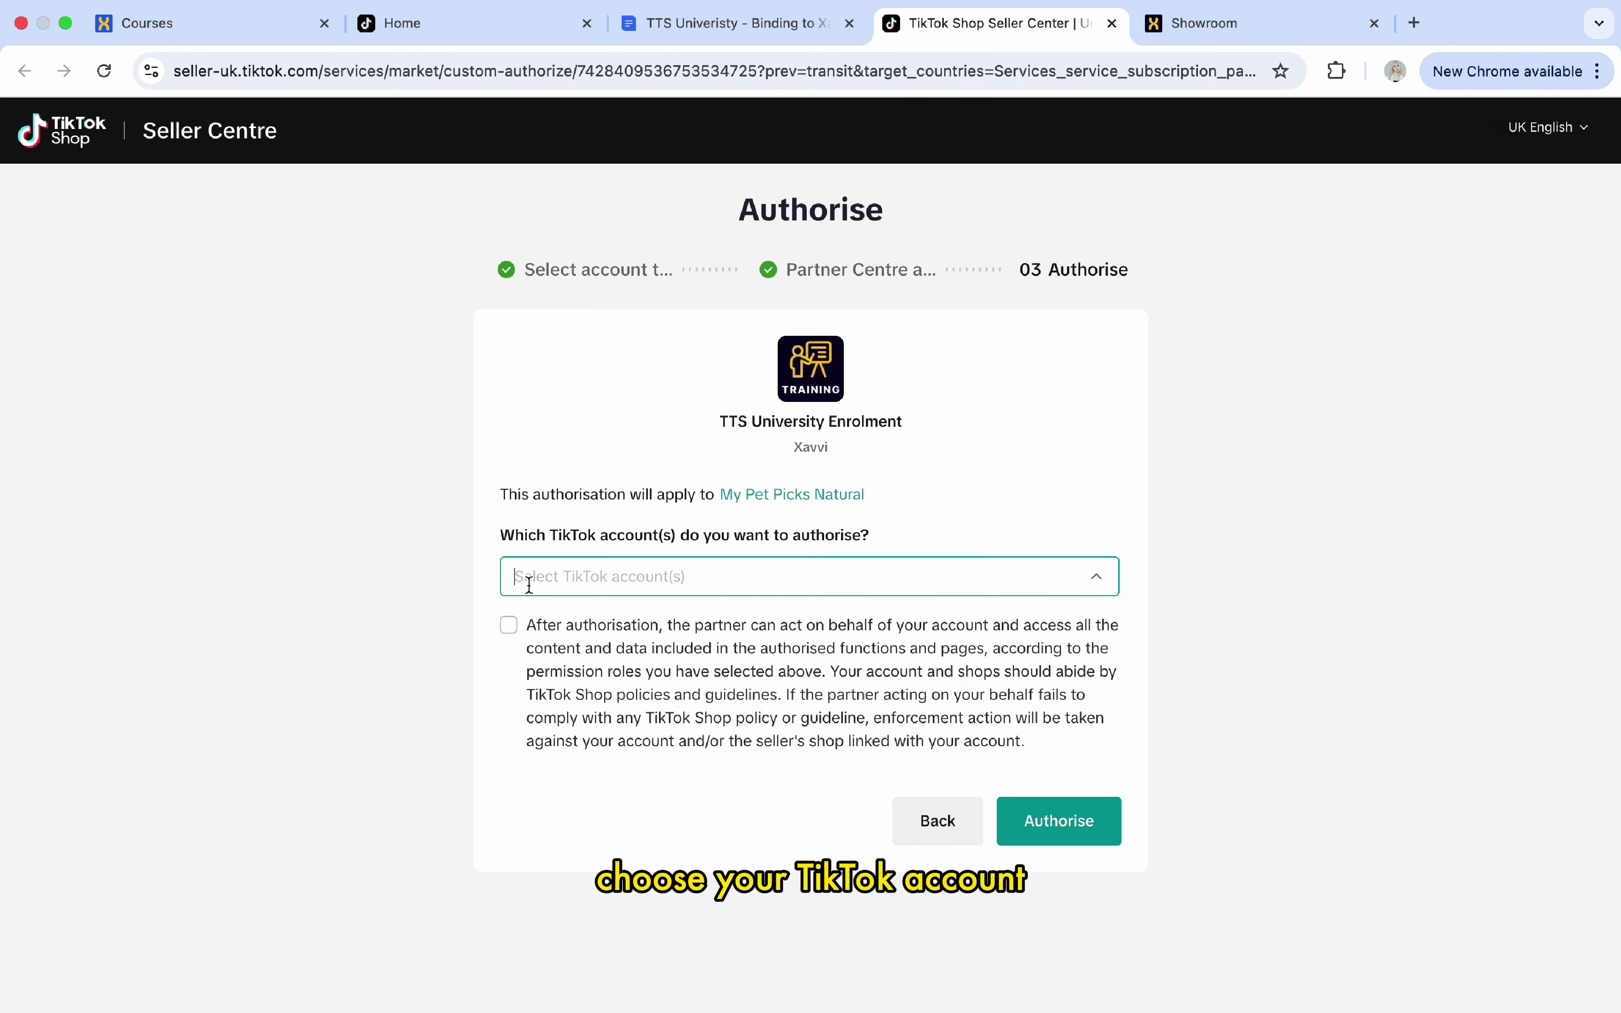
{"action": "left_click", "coordinate": [529, 628]}
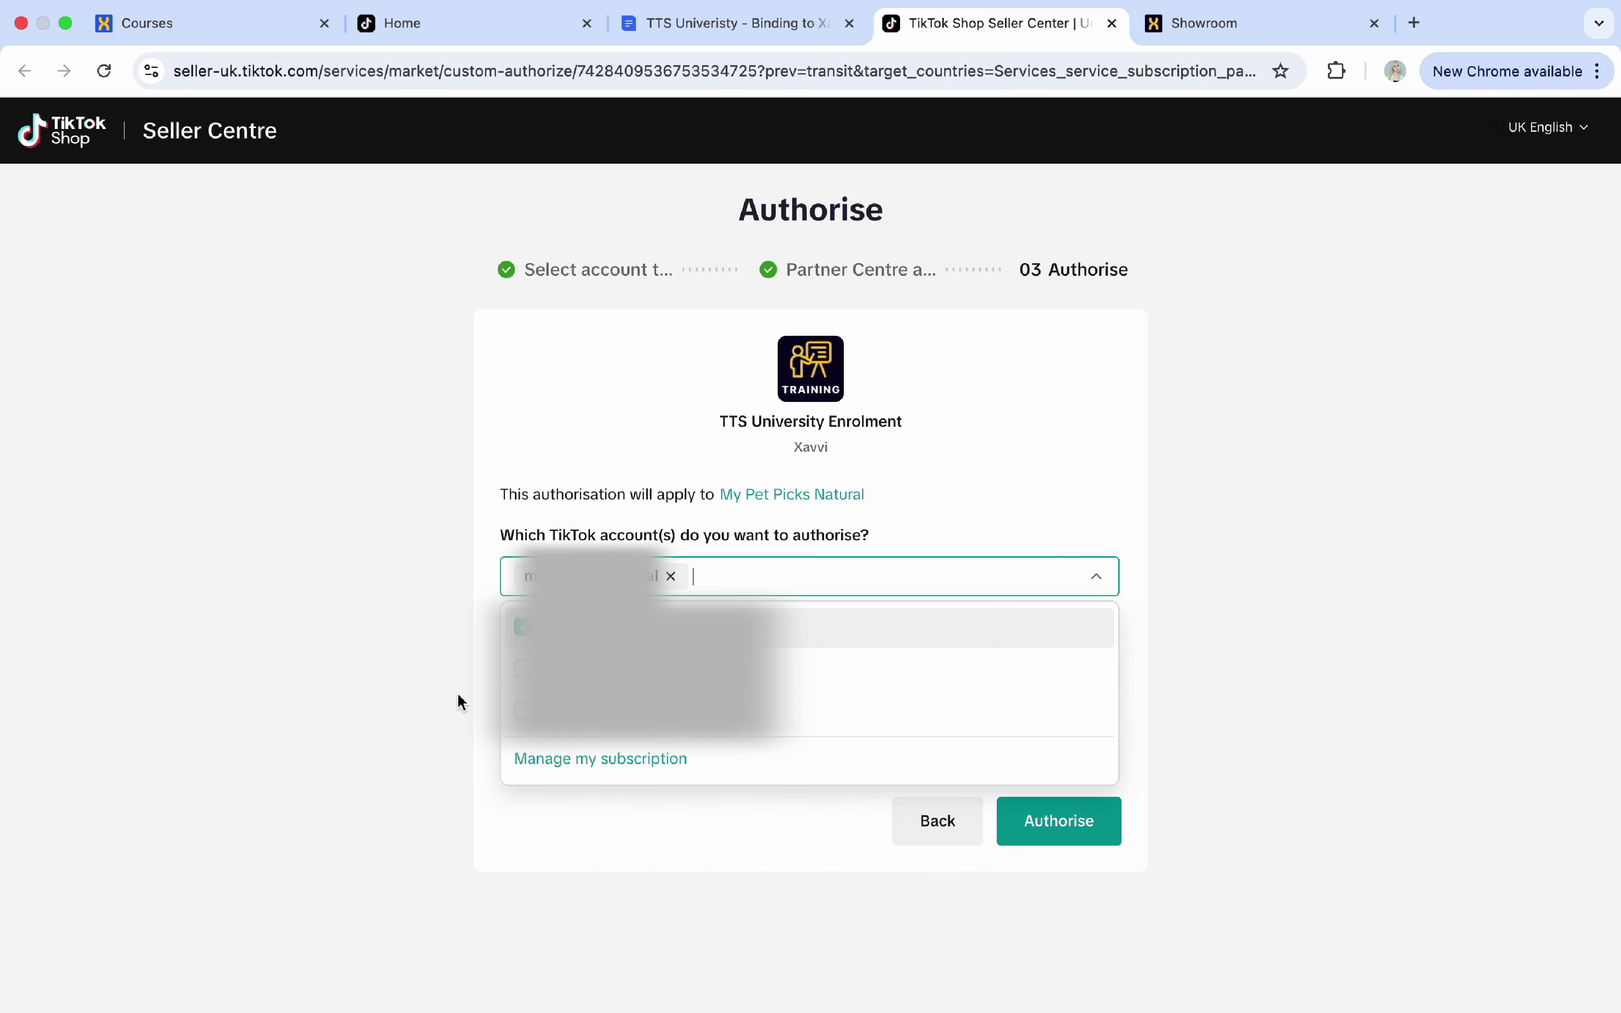
{"action": "left_click", "coordinate": [461, 700]}
{"action": "left_click", "coordinate": [509, 630]}
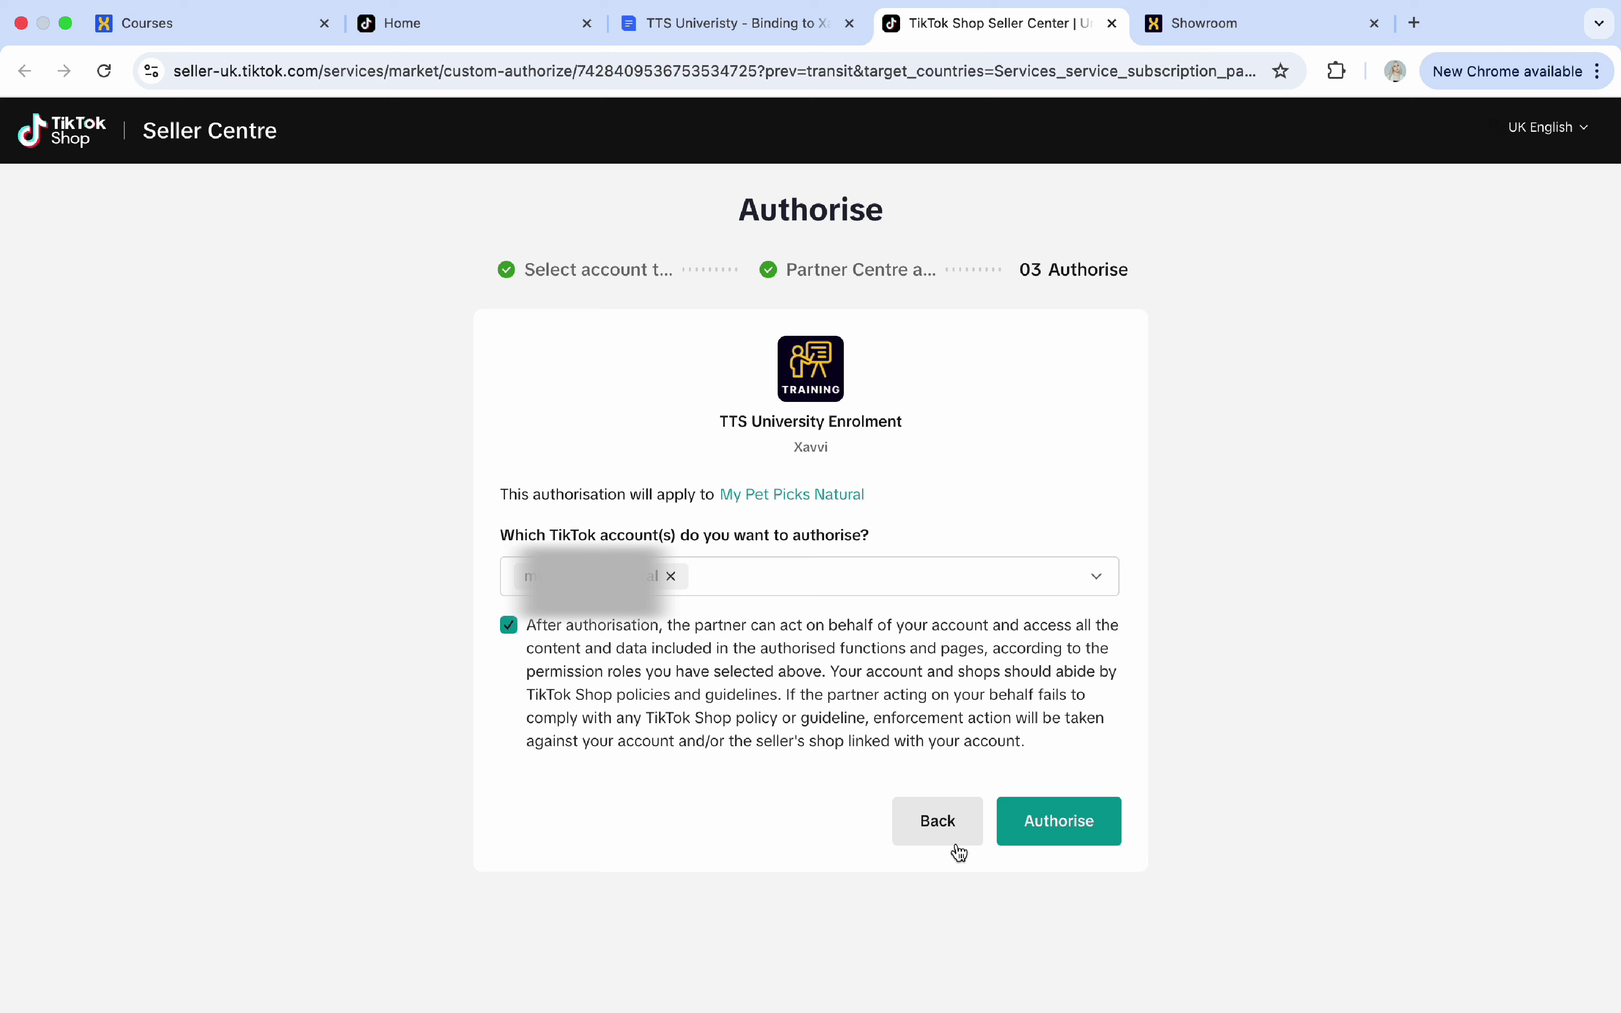
{"action": "left_click", "coordinate": [1064, 823]}
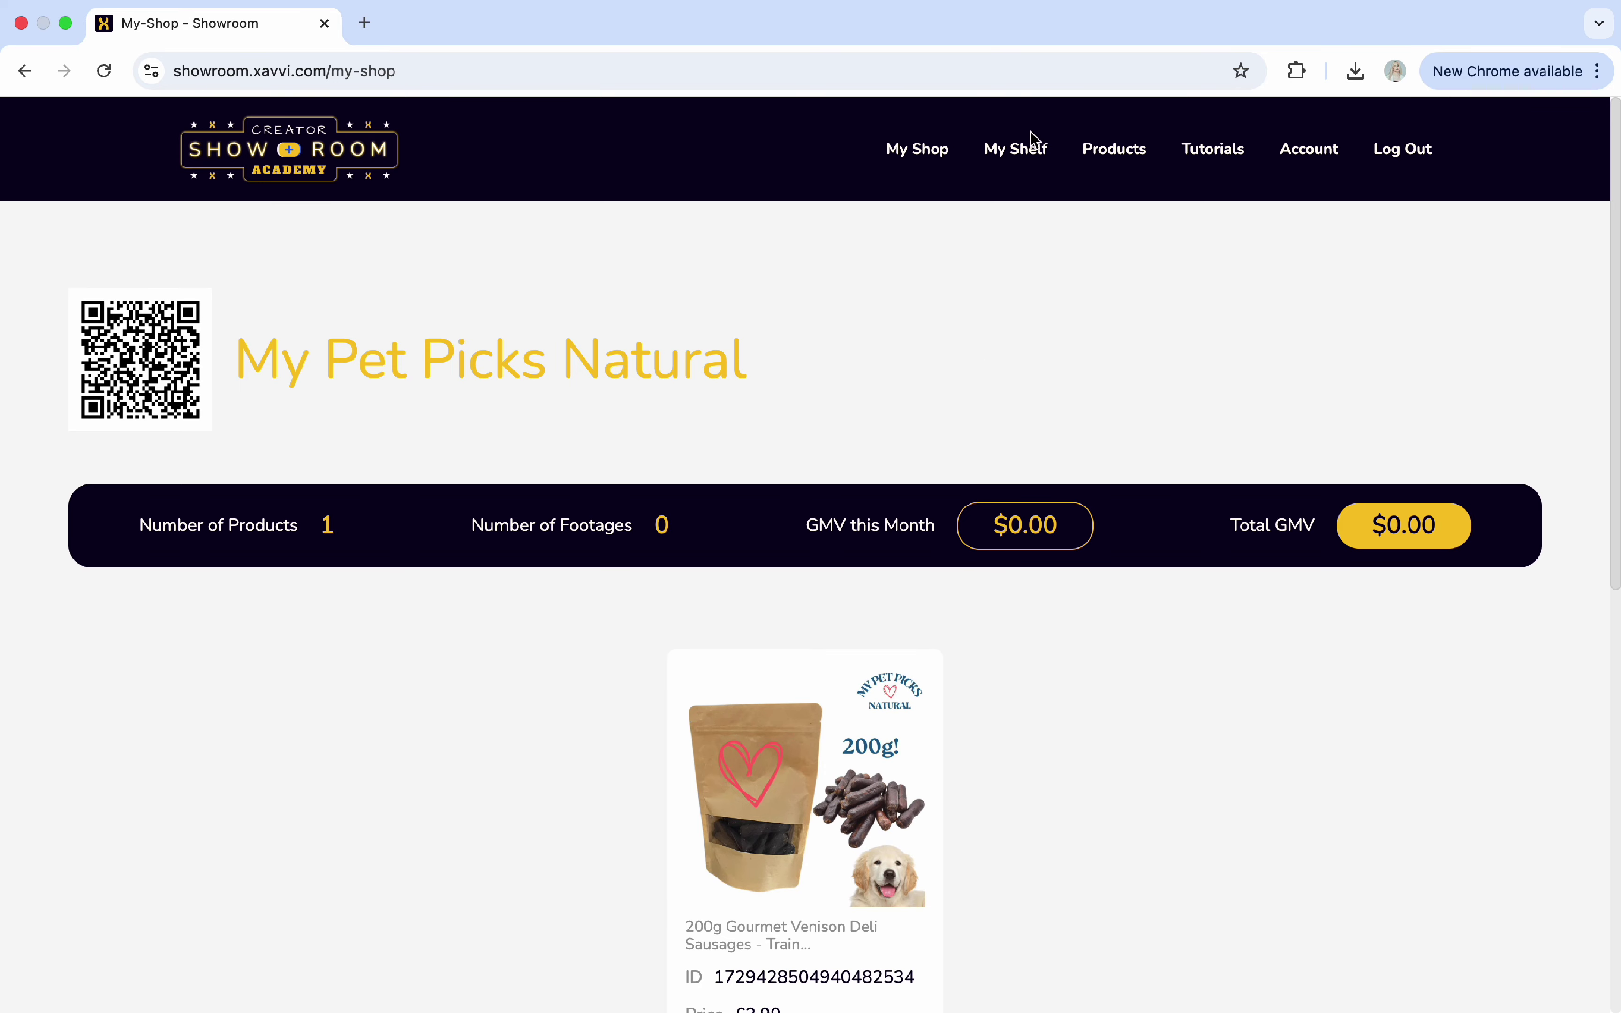
Step: Back in the Creator Academy Showroom, select the venison sausages on My Shelf and open the sample tracking number form
{"action": "left_click", "coordinate": [1029, 144]}
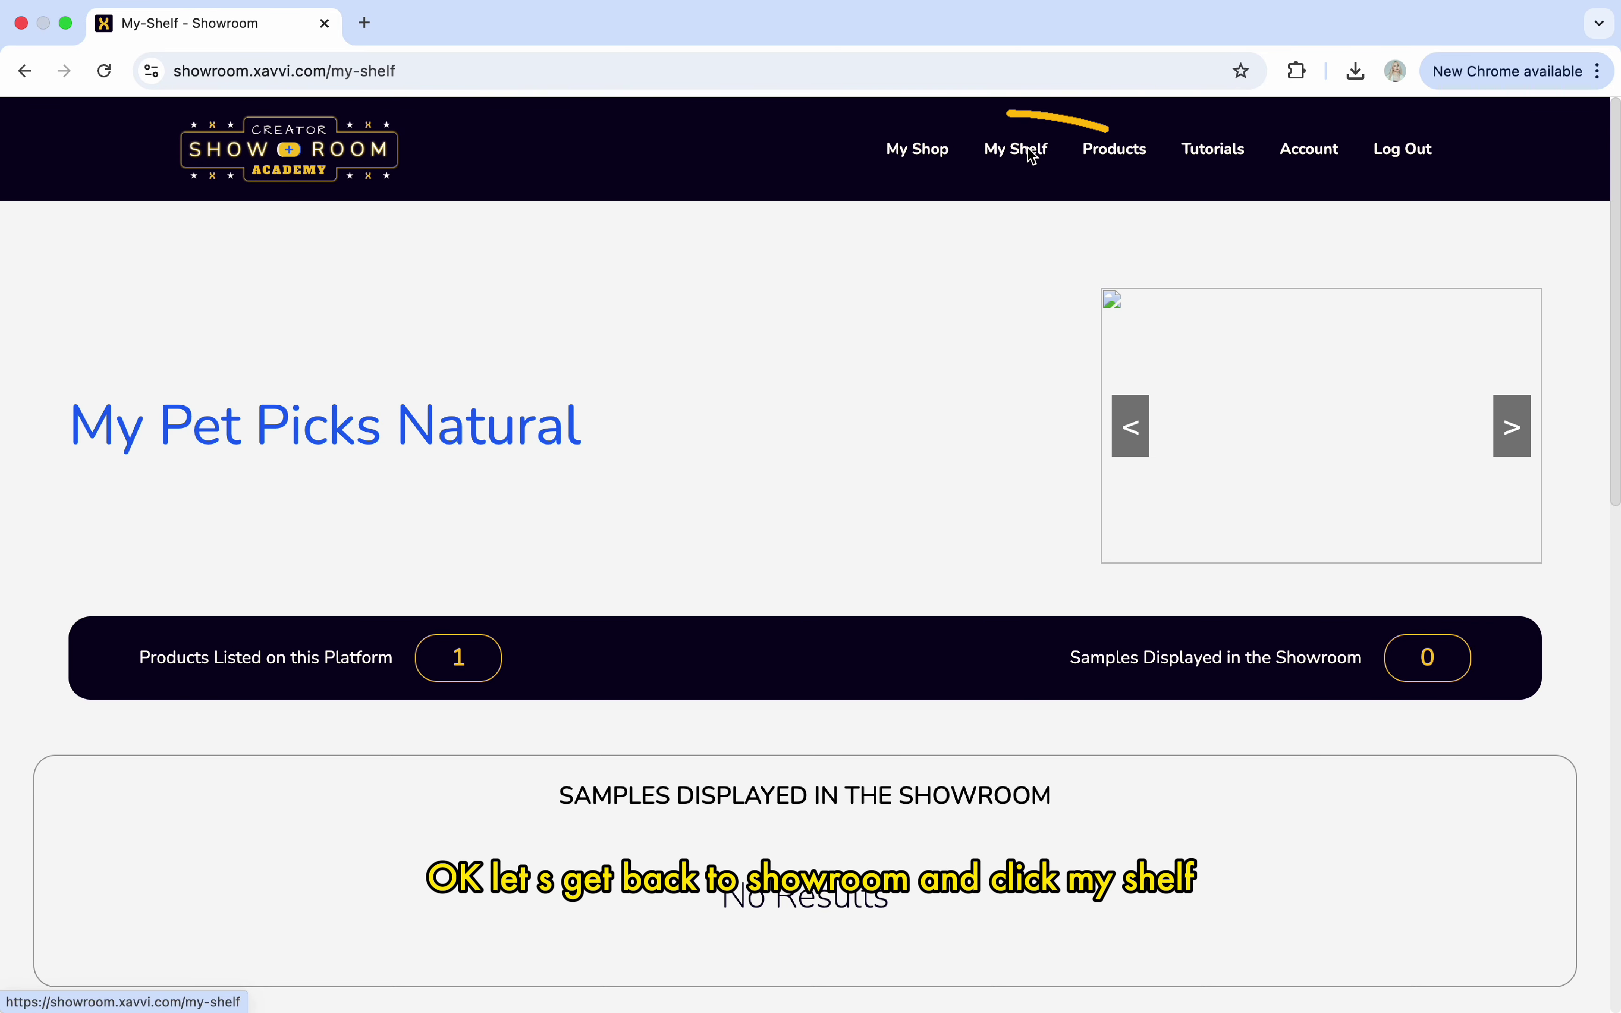
{"action": "scroll", "coordinate": [887, 622], "scroll_direction": "down", "scroll_amount": 10}
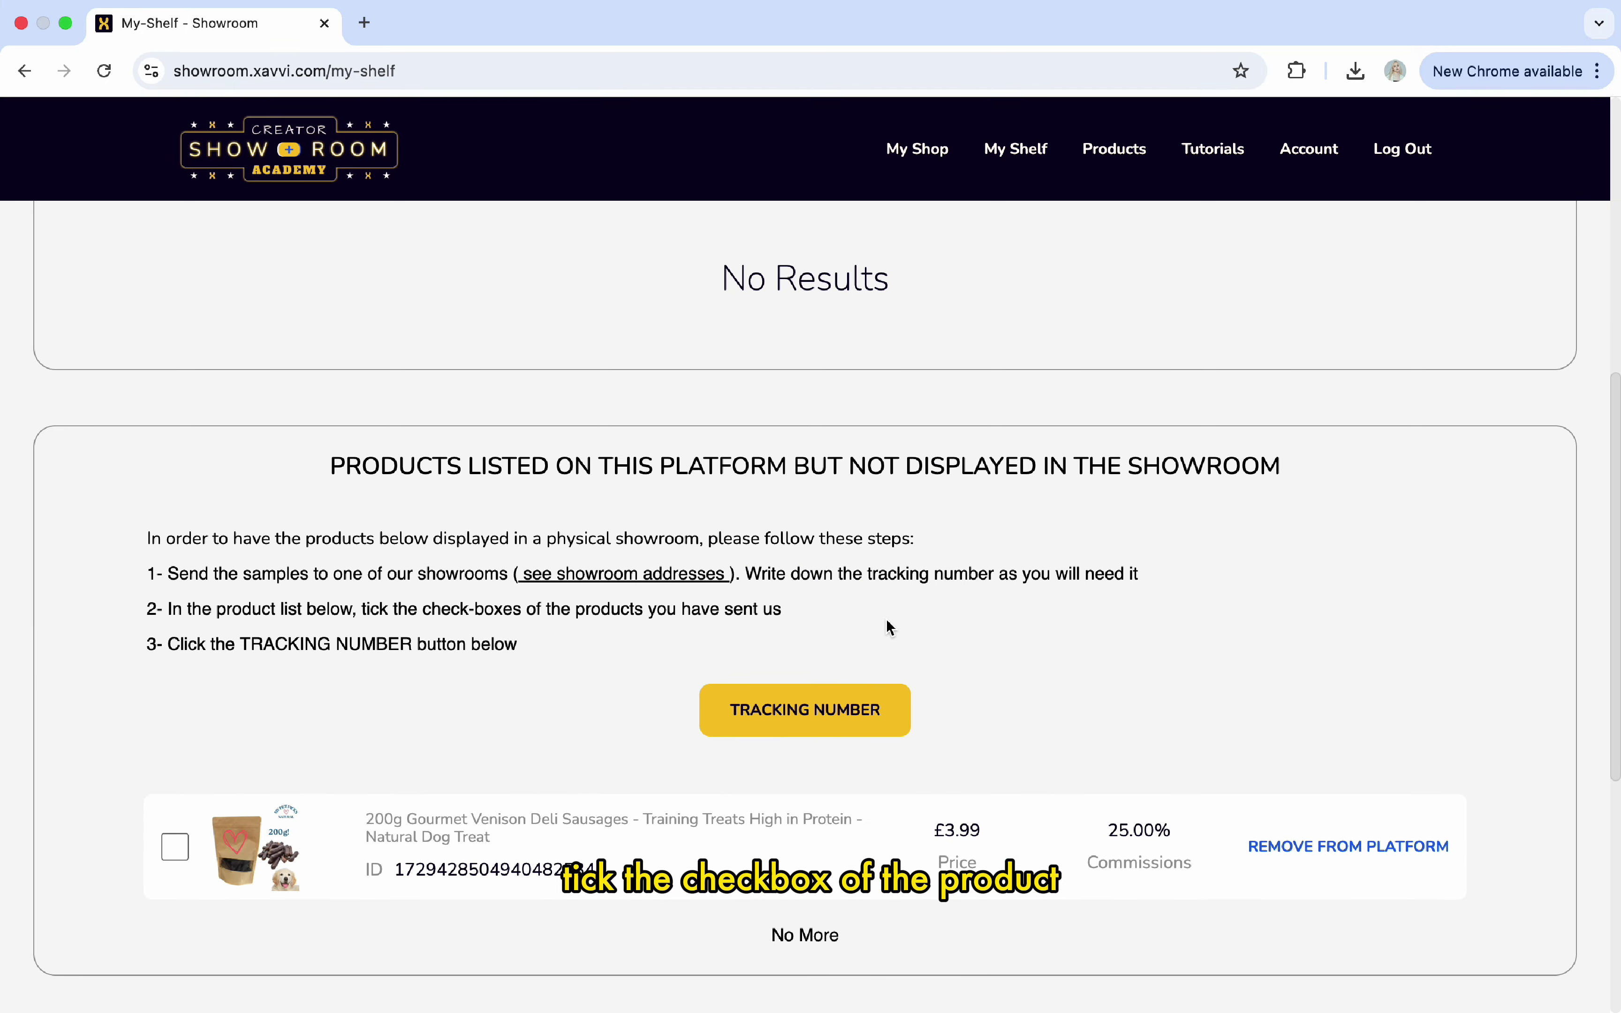
{"action": "left_click", "coordinate": [175, 788]}
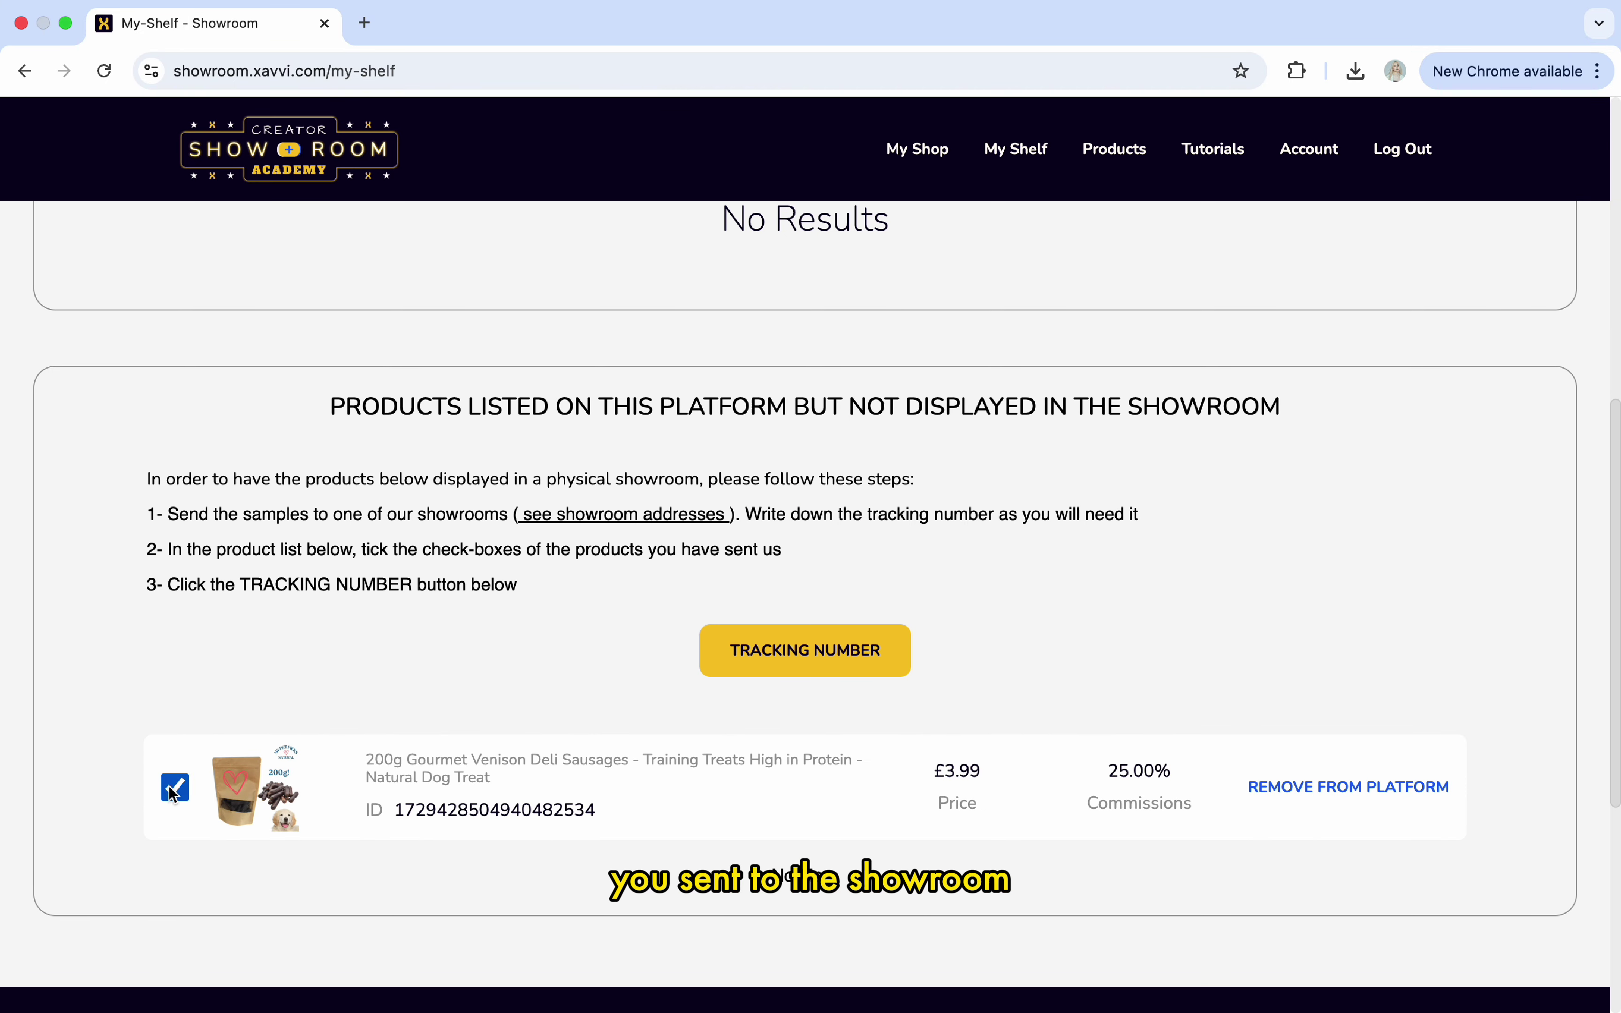
{"action": "left_click", "coordinate": [832, 674]}
{"action": "scroll", "coordinate": [832, 671], "scroll_direction": "down", "scroll_amount": 3}
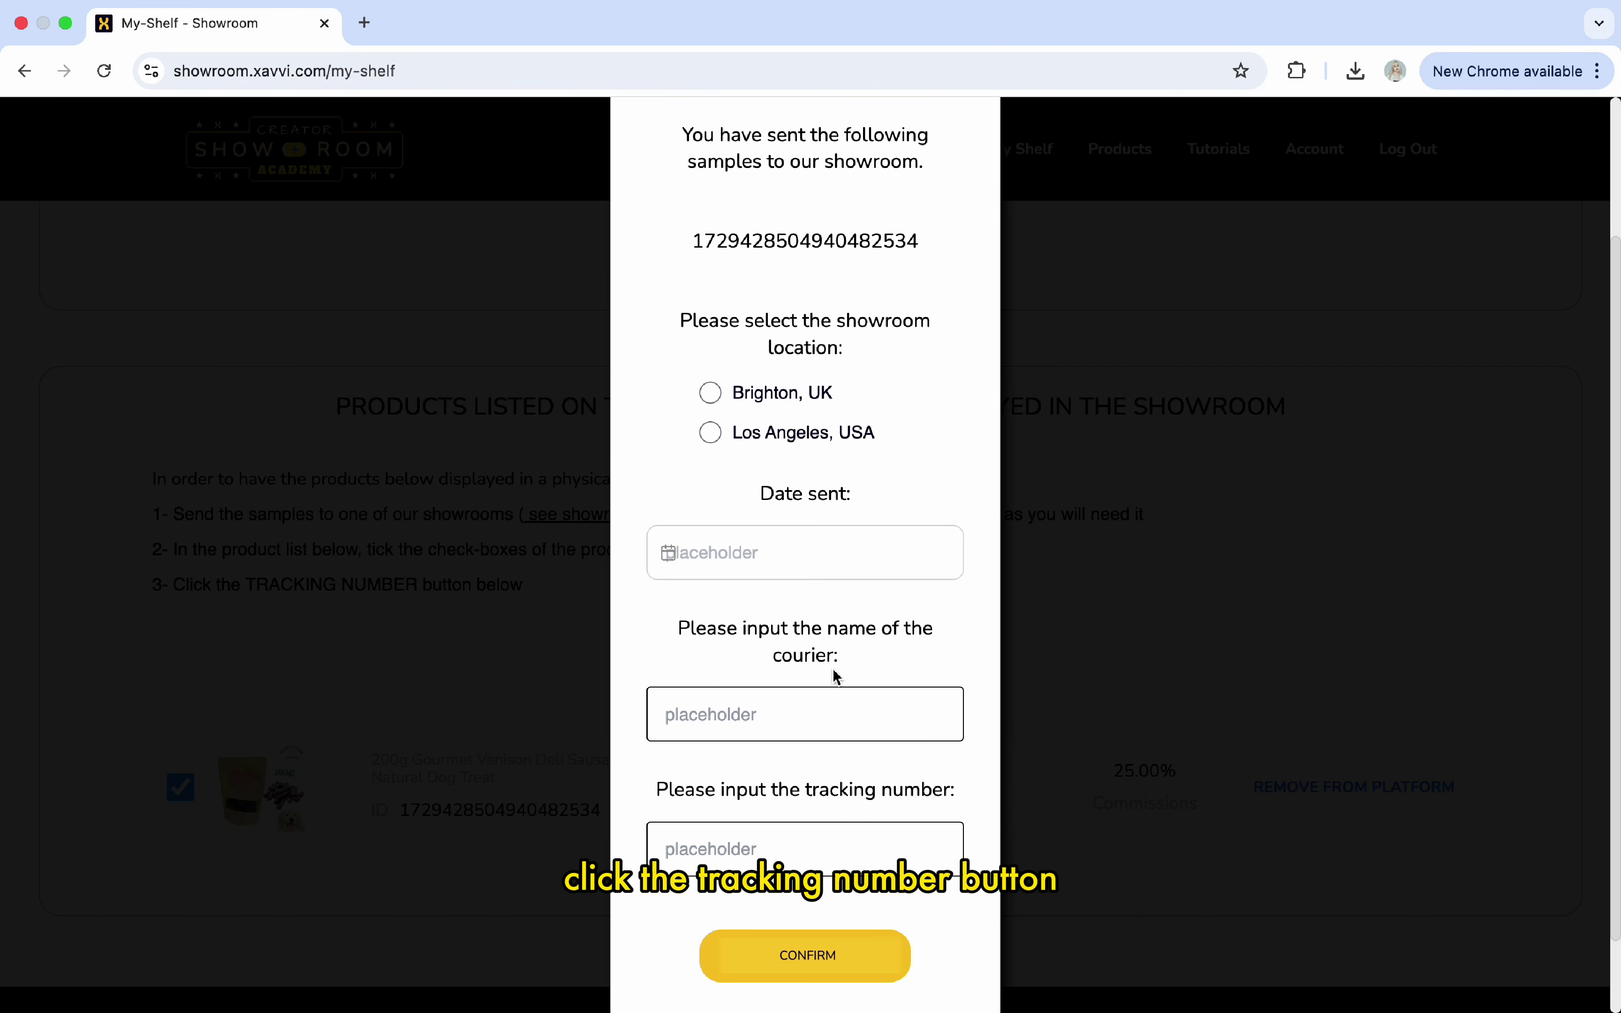
Step: Choose Brighton, UK as the showroom location the samples were sent to
{"action": "left_click", "coordinate": [786, 397]}
{"action": "left_click", "coordinate": [787, 437]}
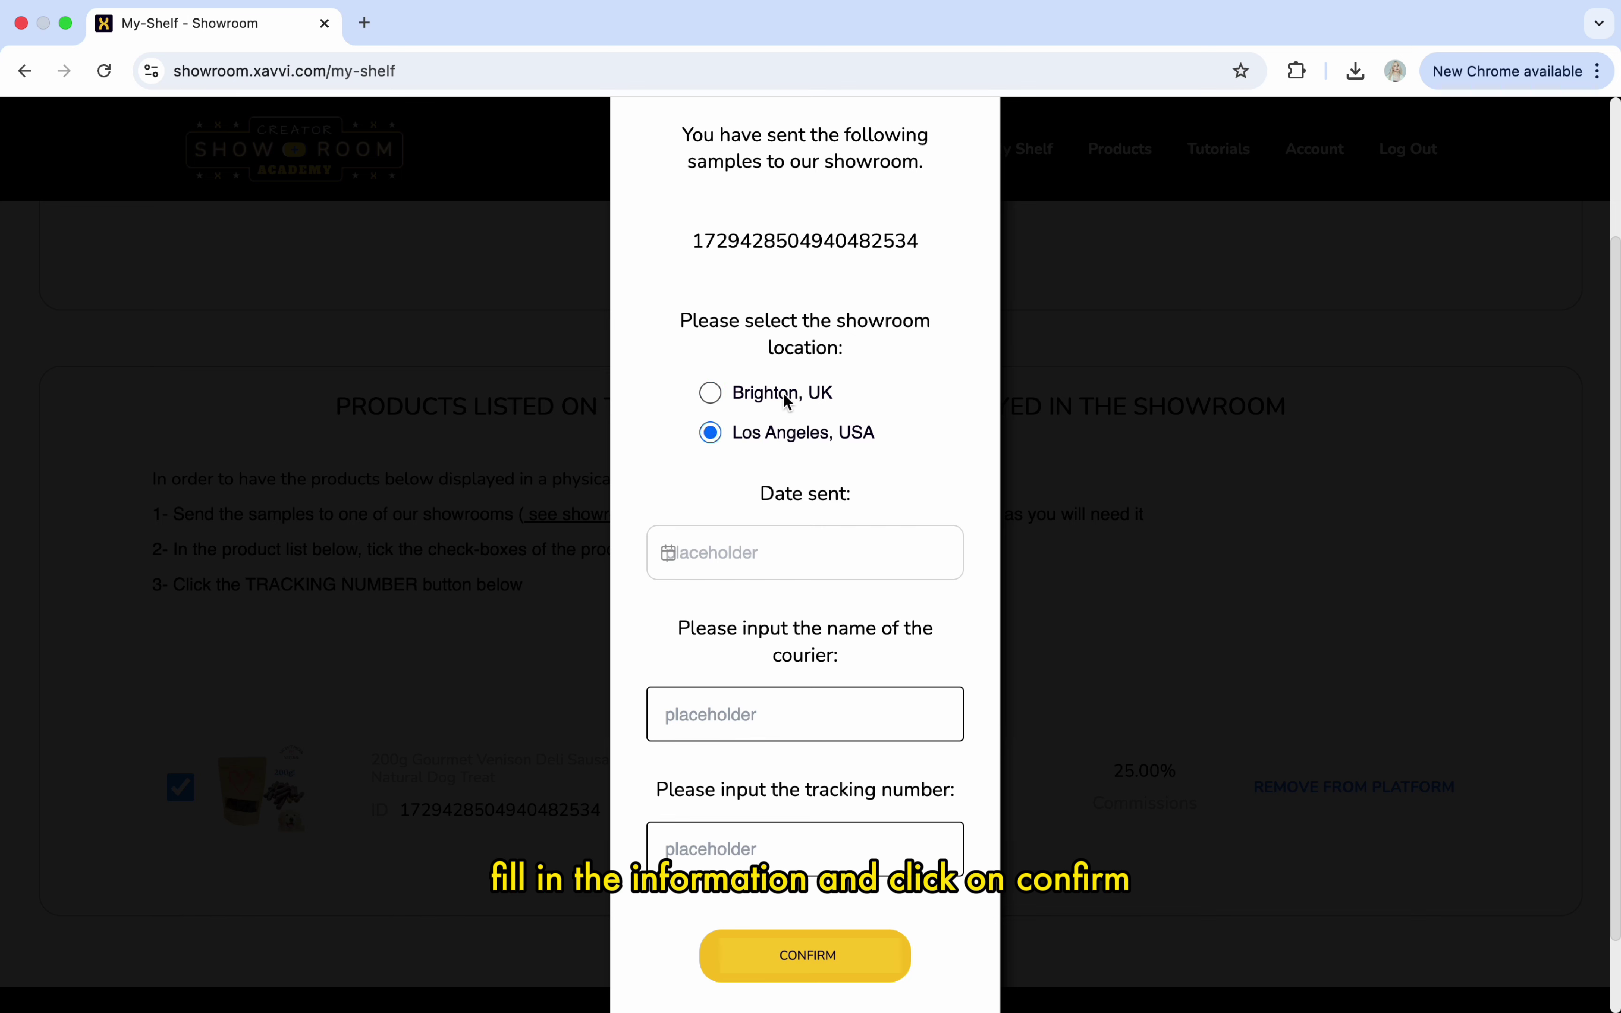
{"action": "left_click", "coordinate": [788, 401]}
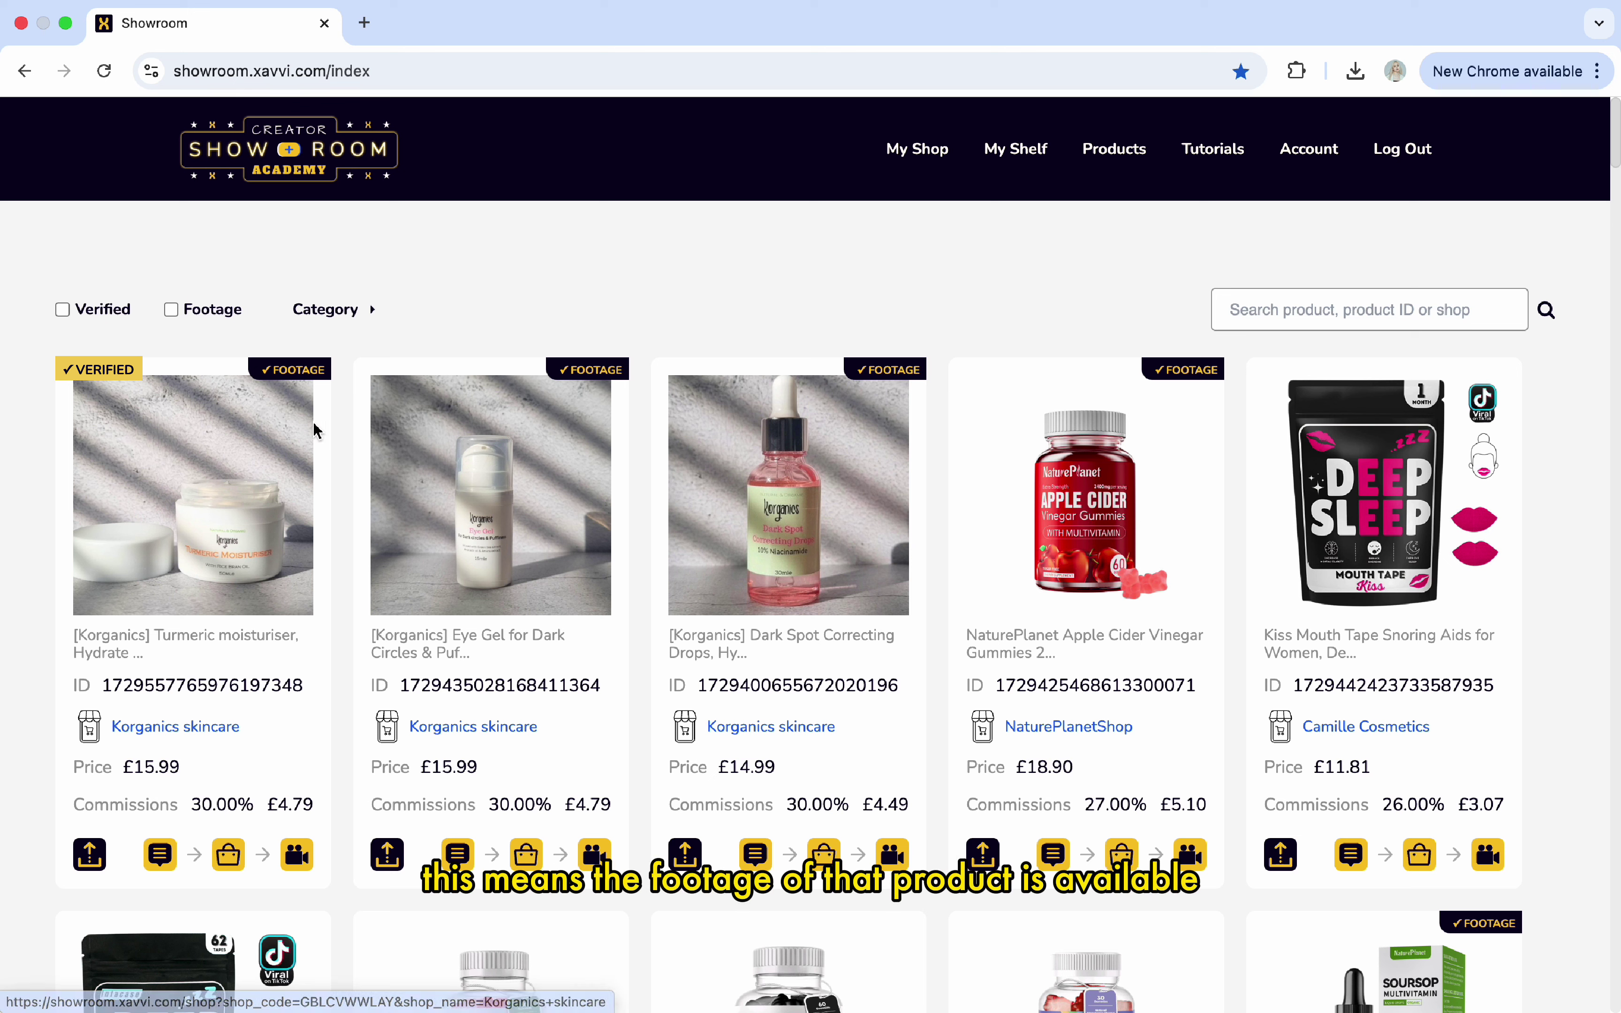
Step: View the Korganics turmeric moisturiser's brand instructions and its upload options for footage and finished videos
{"action": "left_click", "coordinate": [161, 856]}
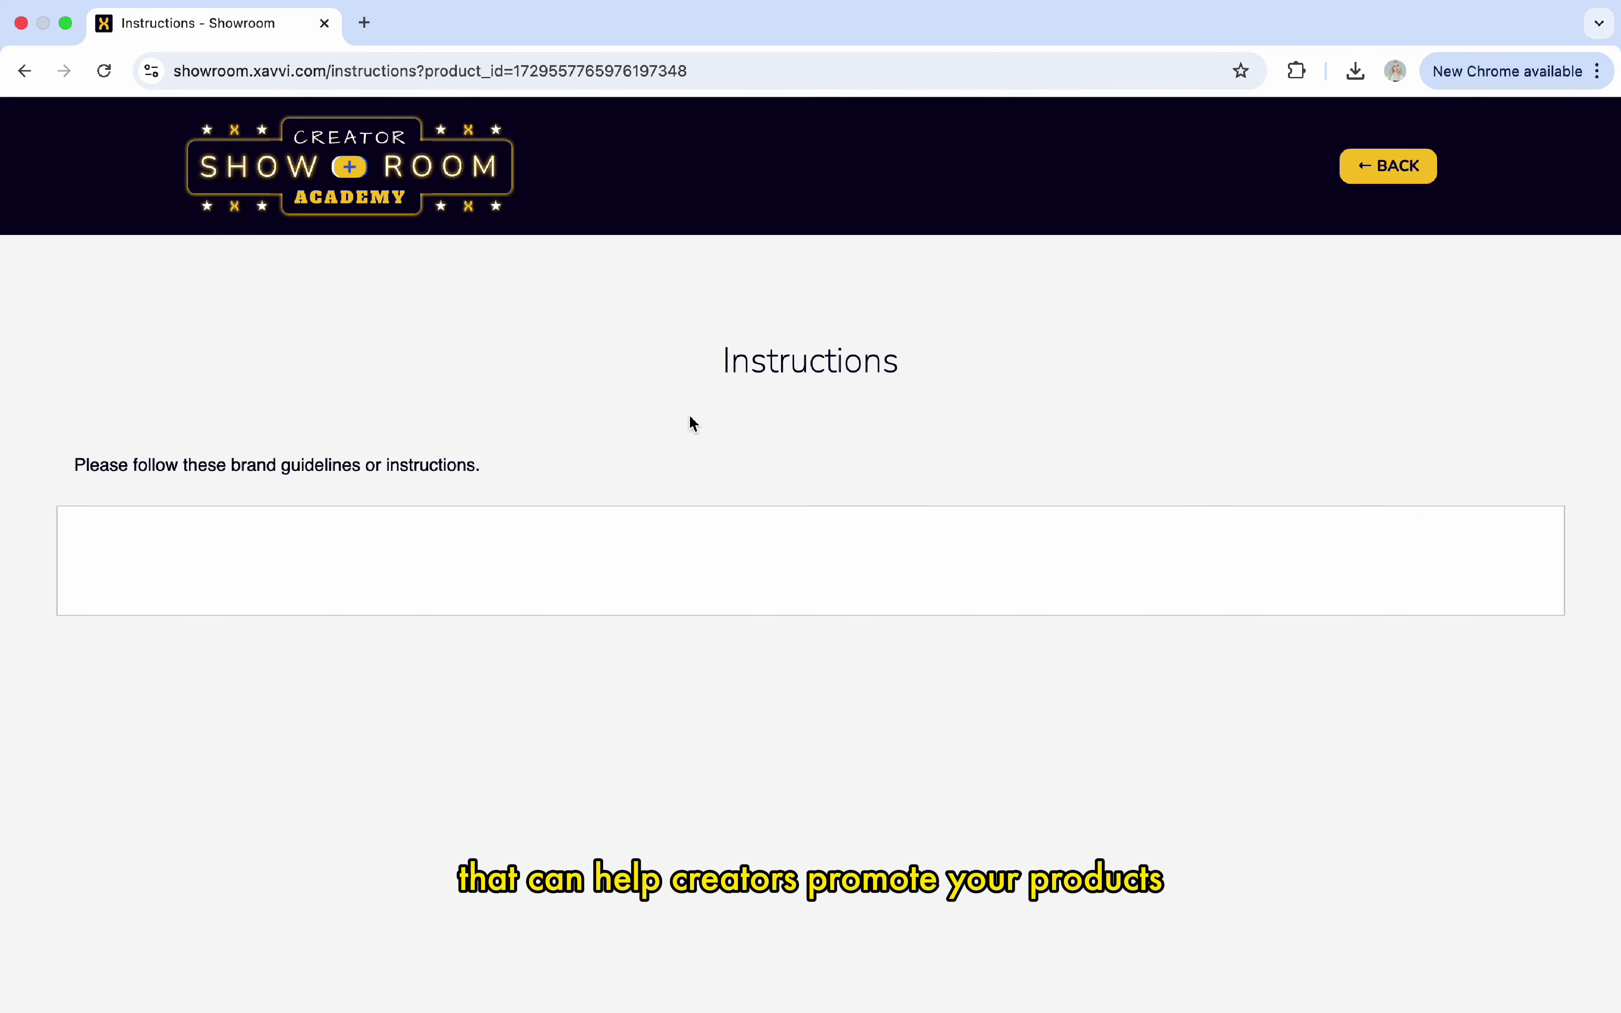
{"action": "left_click", "coordinate": [1407, 168]}
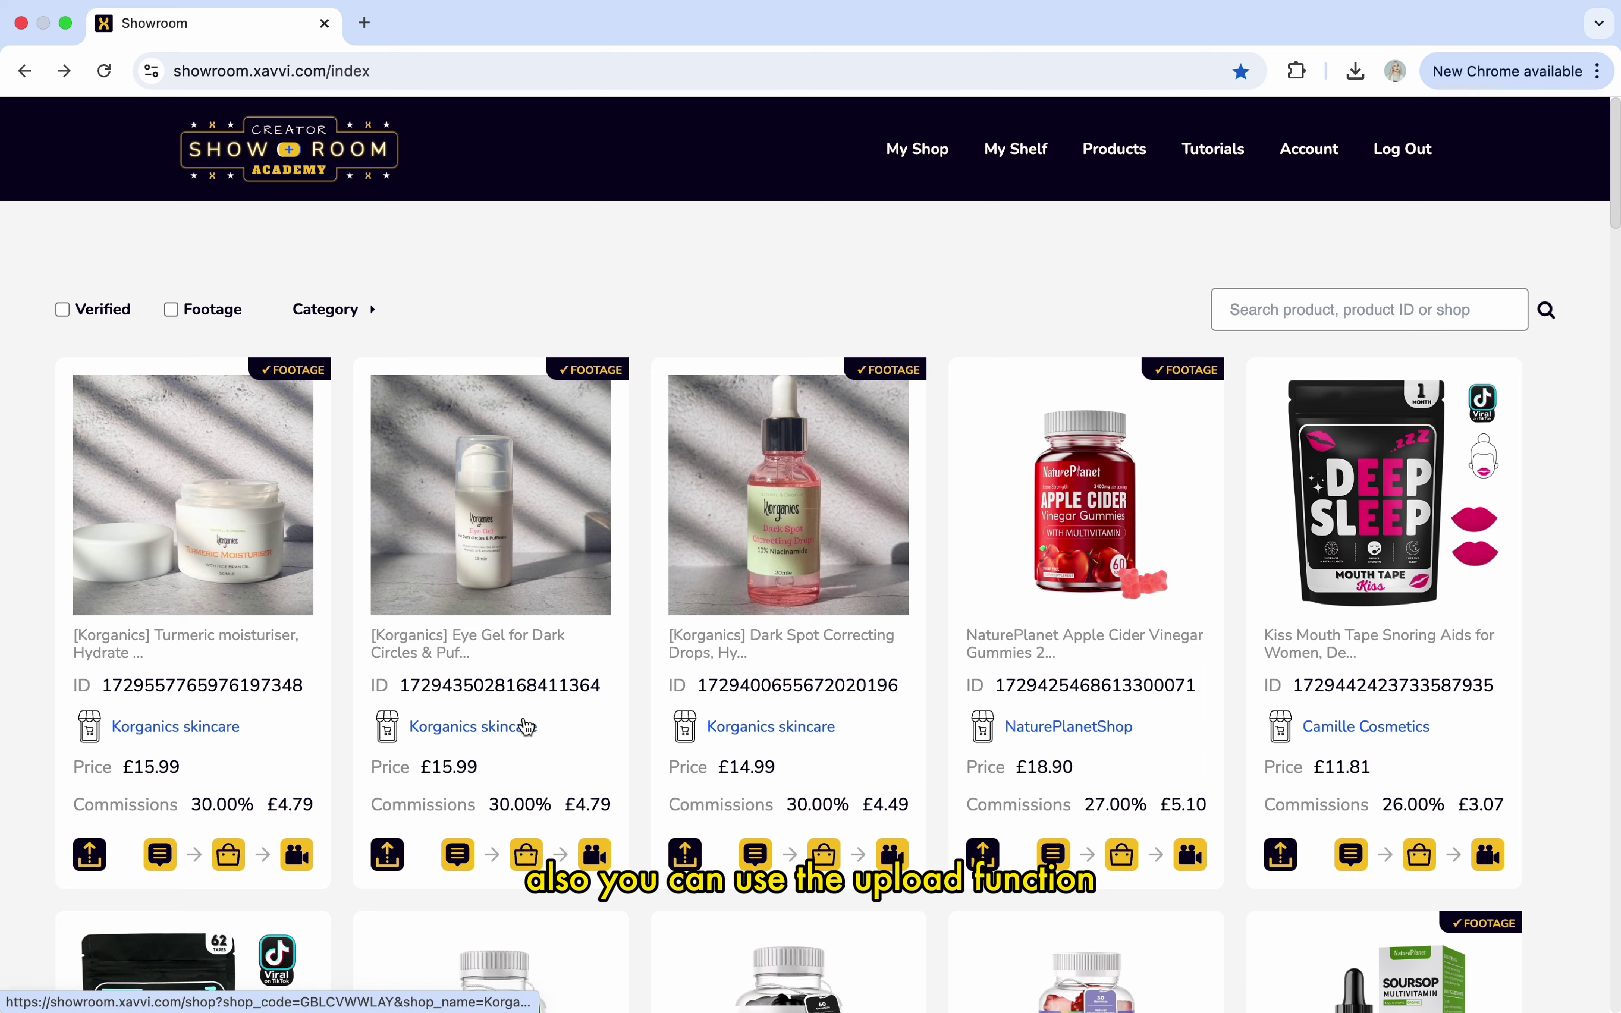
{"action": "scroll", "coordinate": [526, 726], "scroll_direction": "down", "scroll_amount": 2}
{"action": "left_click", "coordinate": [94, 808]}
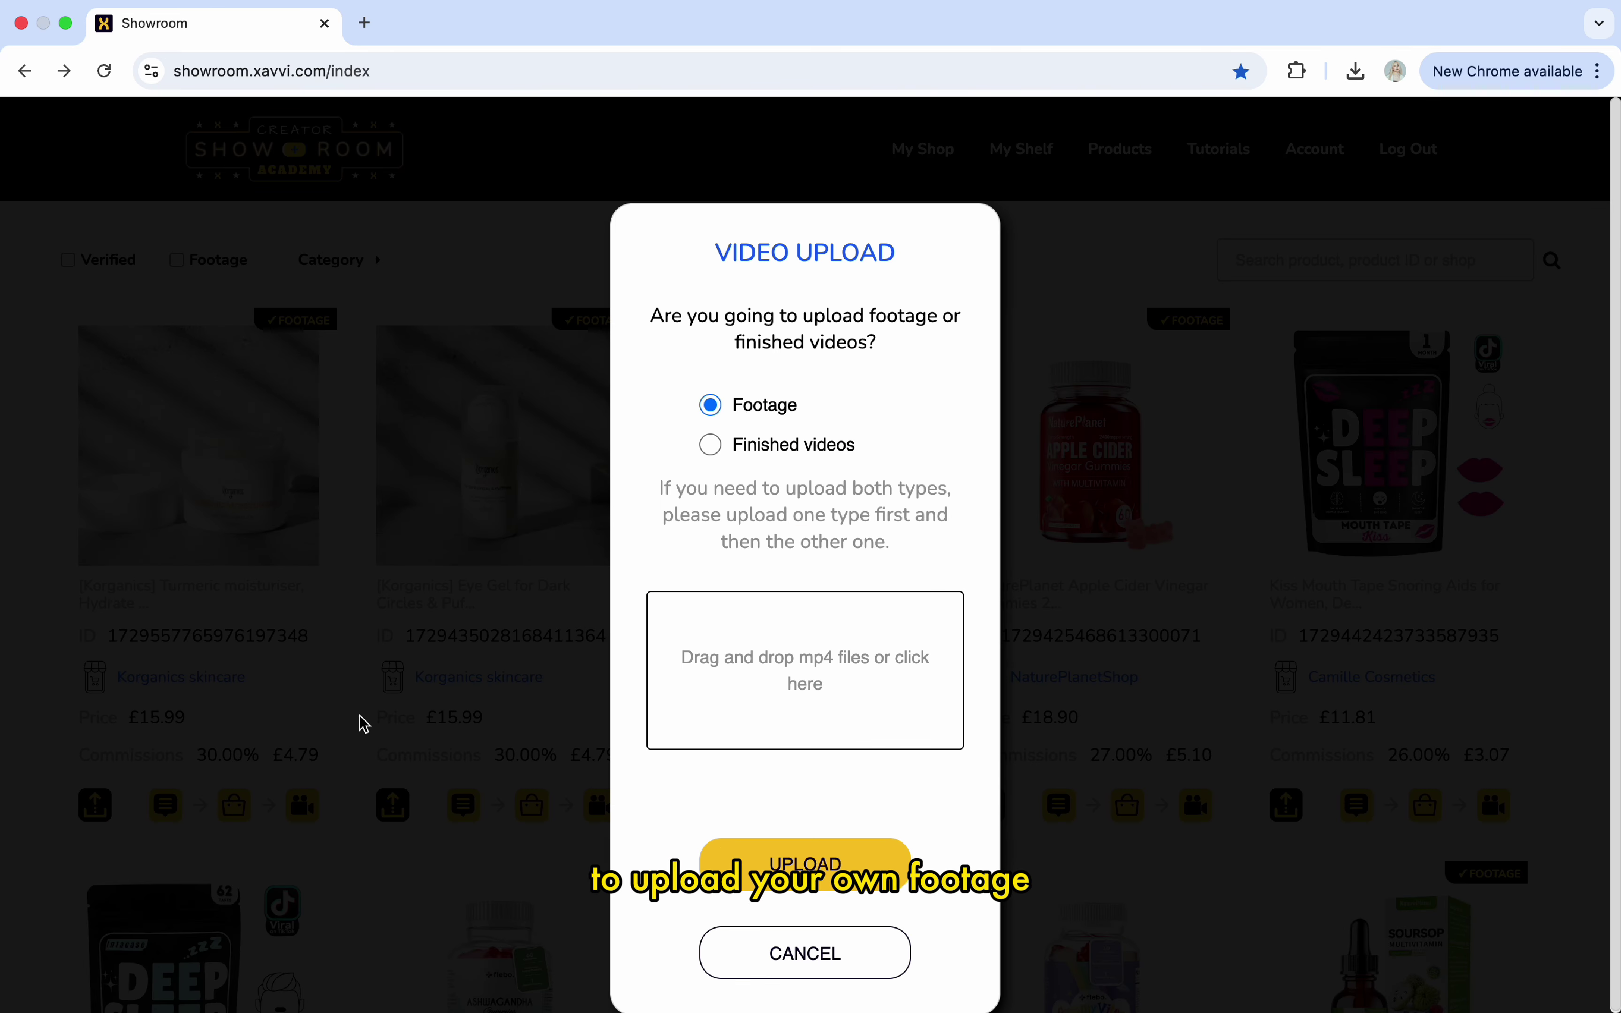
{"action": "left_click", "coordinate": [827, 448]}
{"action": "left_click", "coordinate": [764, 415]}
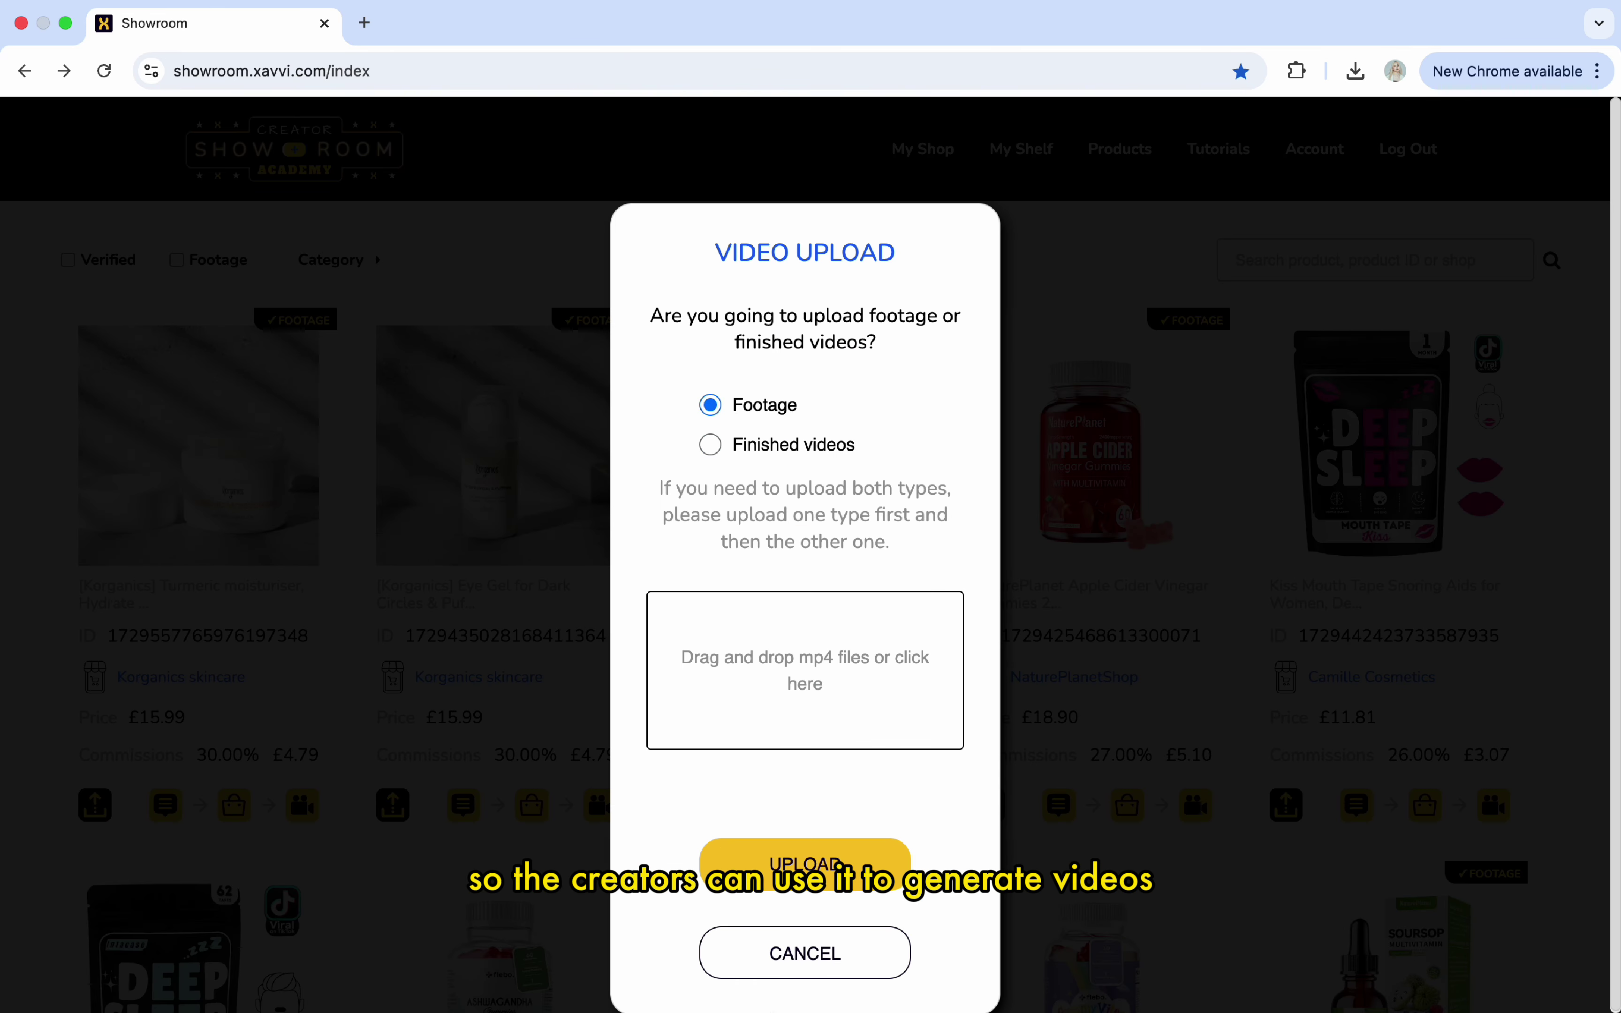
{"action": "left_click", "coordinate": [773, 965]}
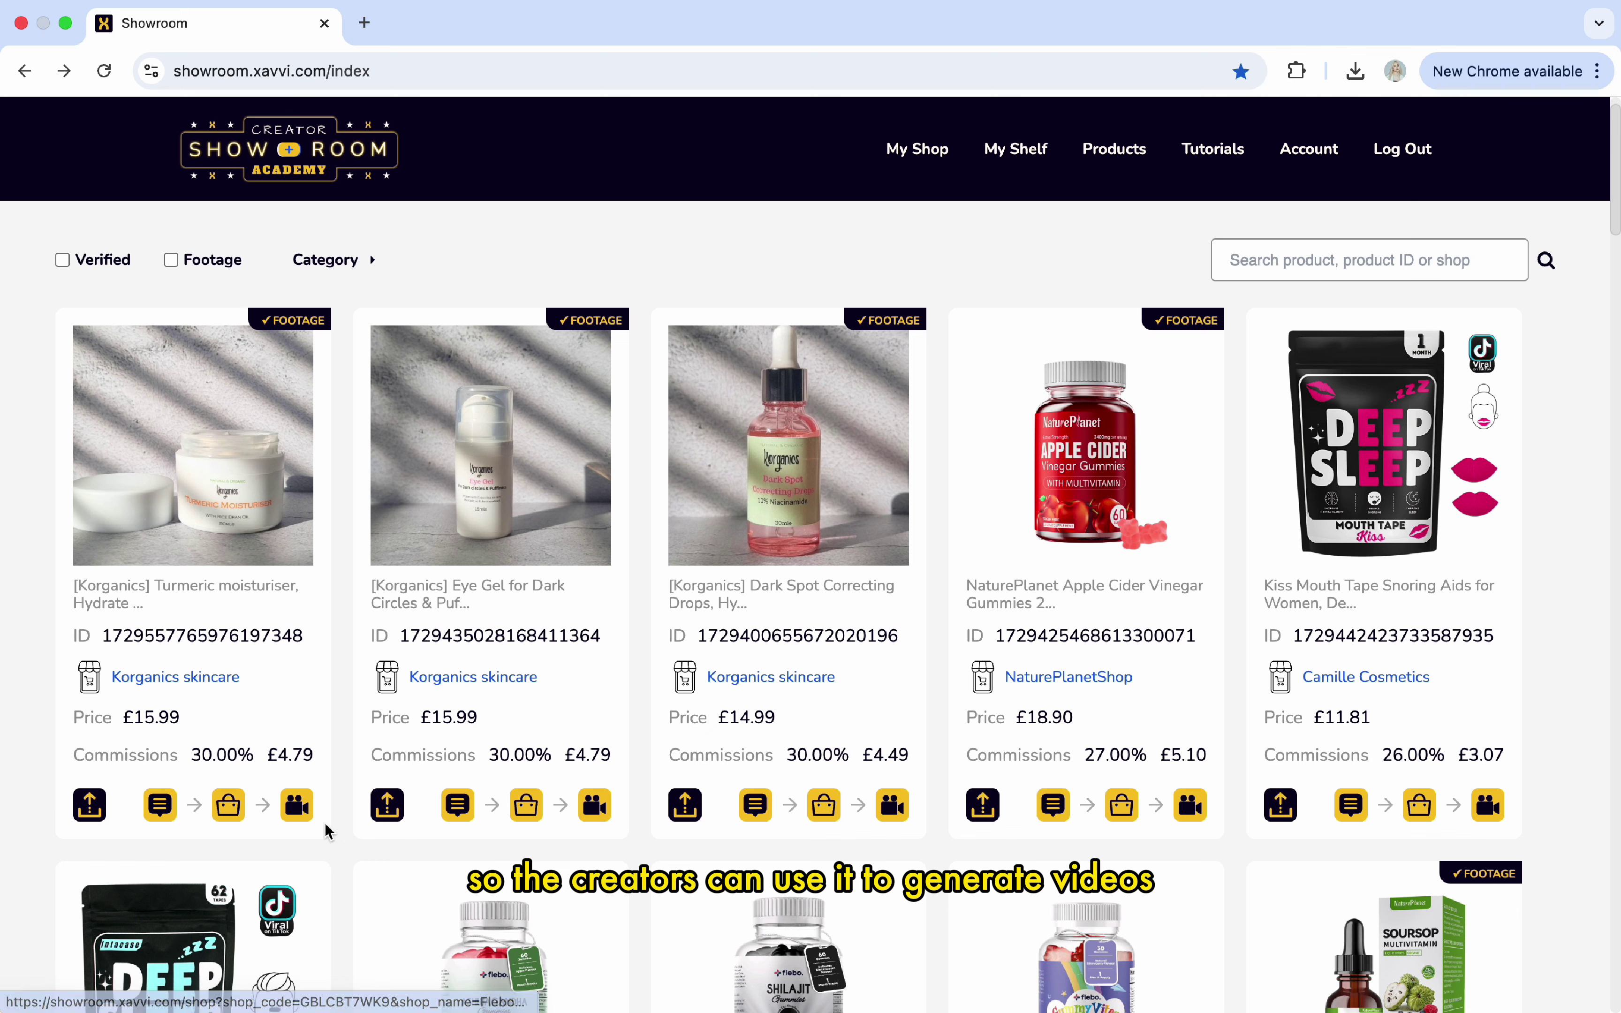
Step: Start creating an AI video for the Korganics turmeric moisturiser
{"action": "left_click", "coordinate": [298, 809]}
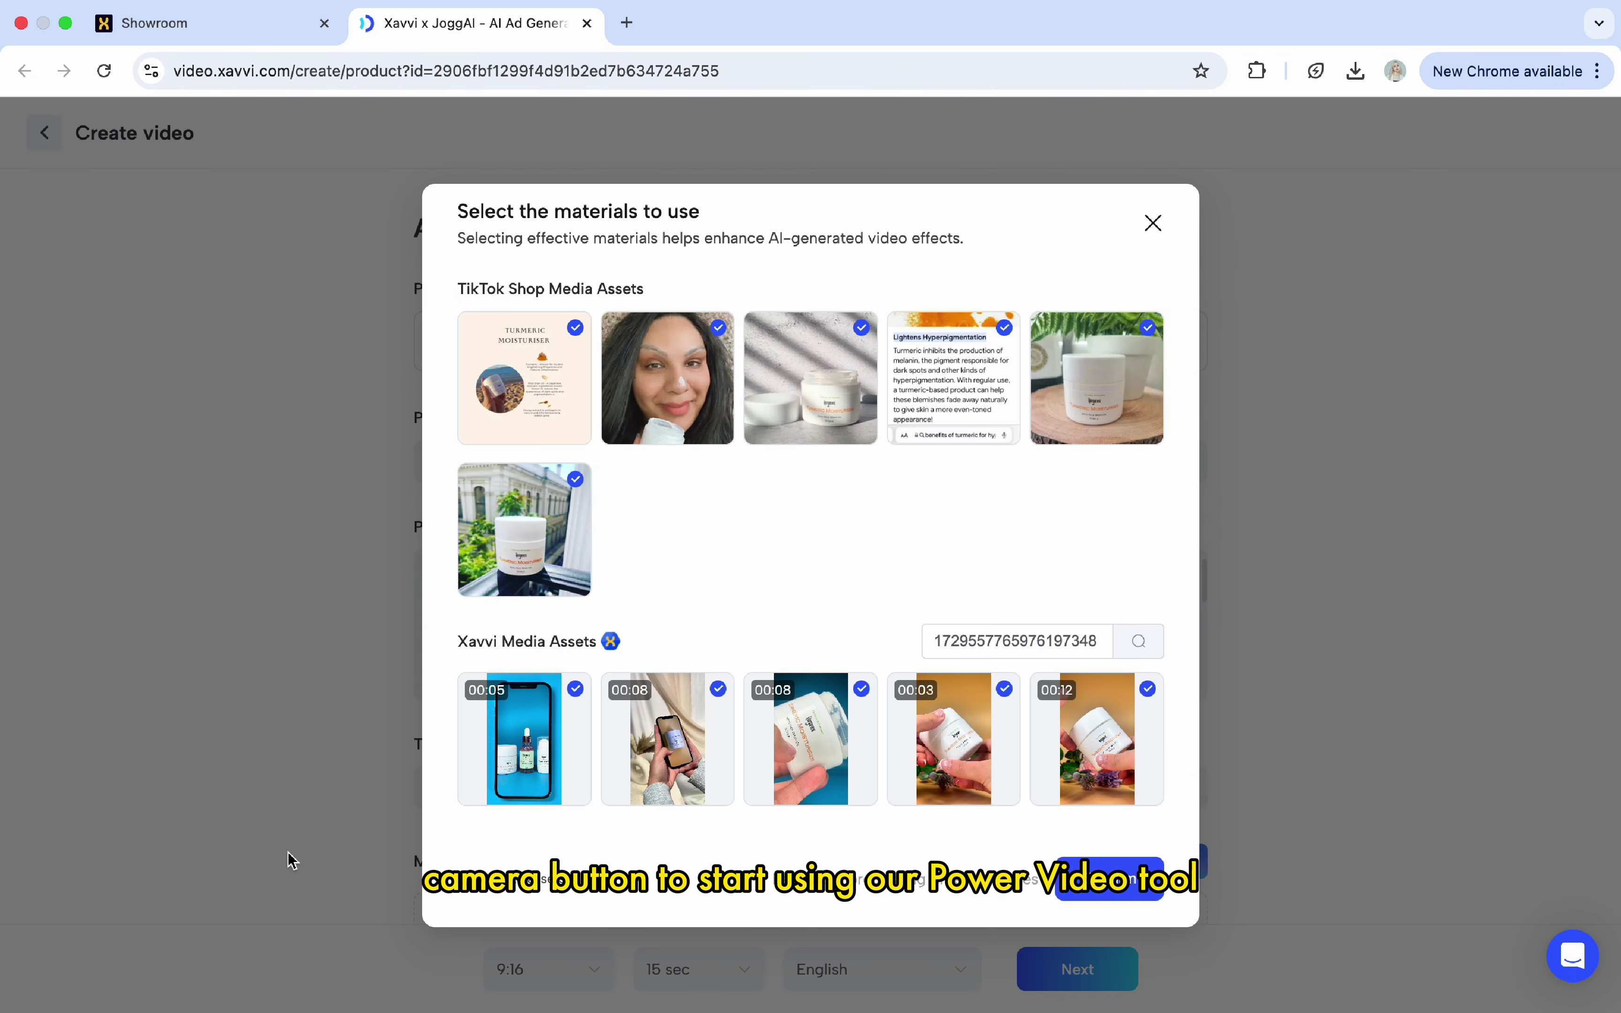